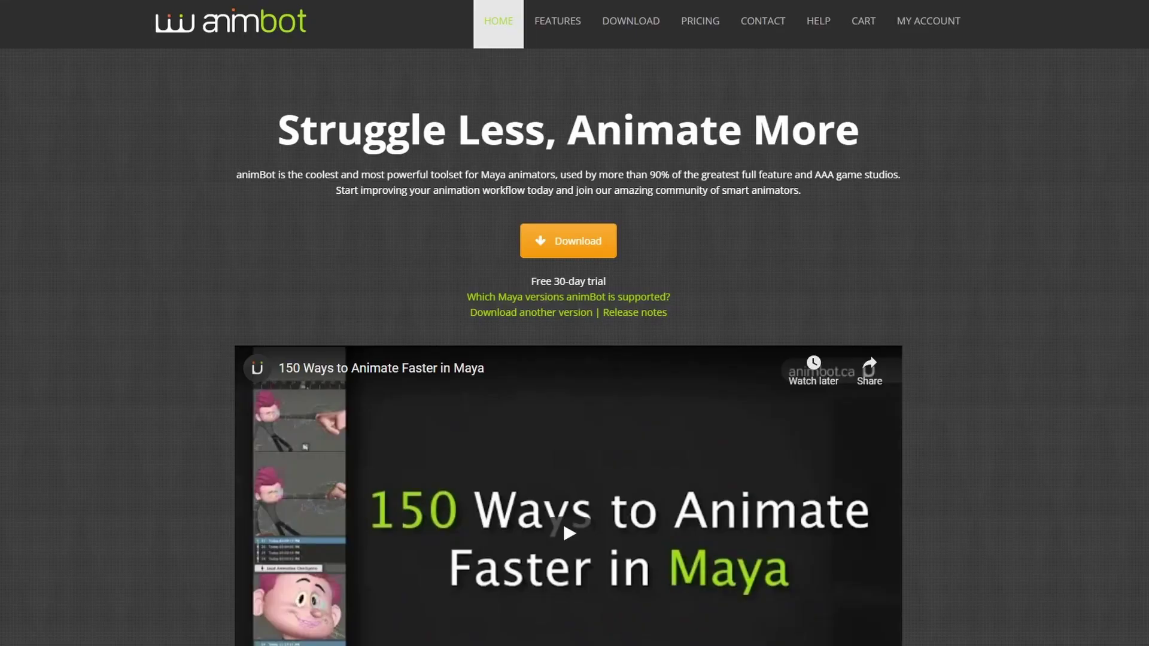
Look over the animBot home page from the download area to the Pricing section.
{"action": "scroll", "coordinate": [569, 347], "scroll_direction": "down", "scroll_amount": 1}
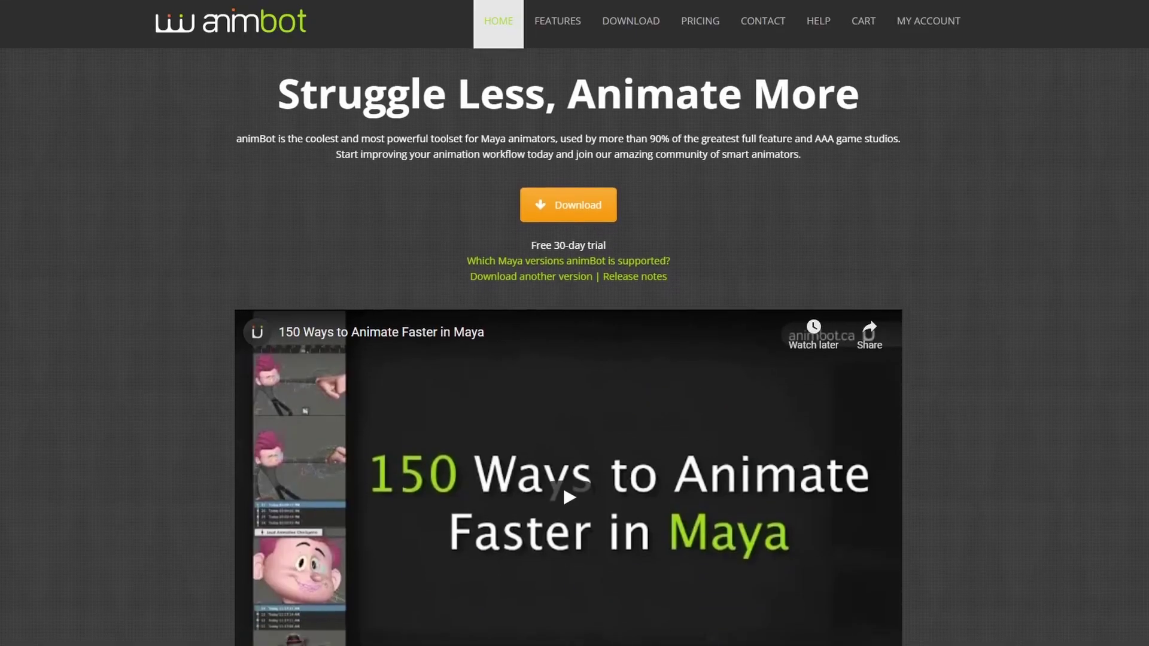
{"action": "scroll", "coordinate": [568, 359], "scroll_direction": "down", "scroll_amount": 1}
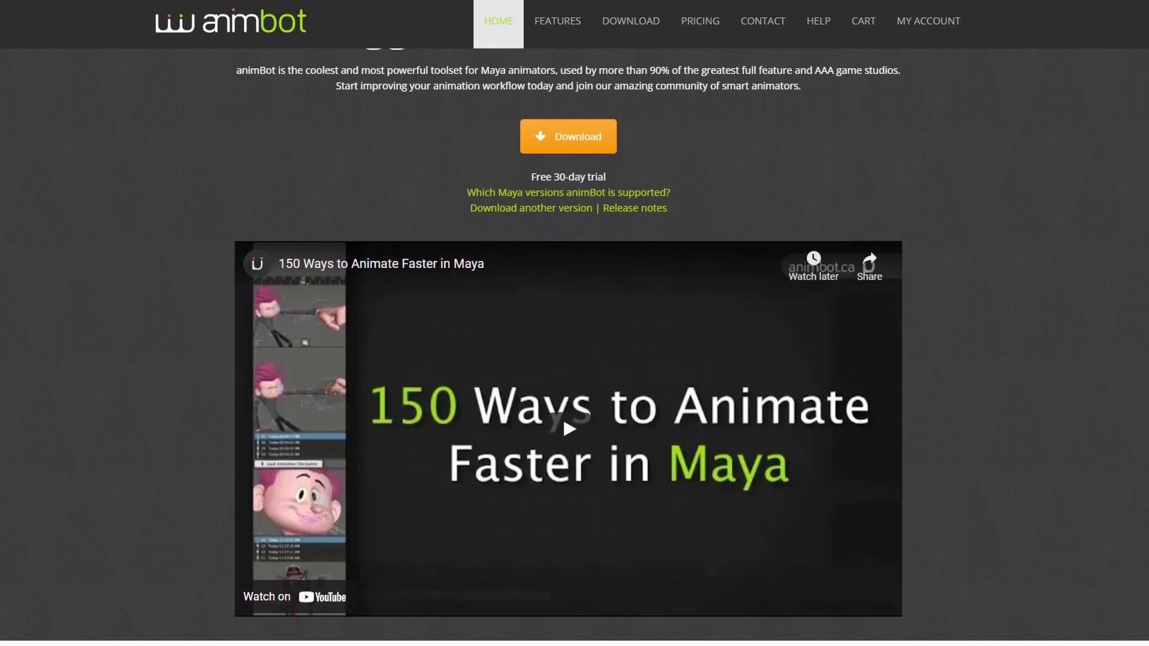
{"action": "scroll", "coordinate": [568, 359], "scroll_direction": "down", "scroll_amount": 2}
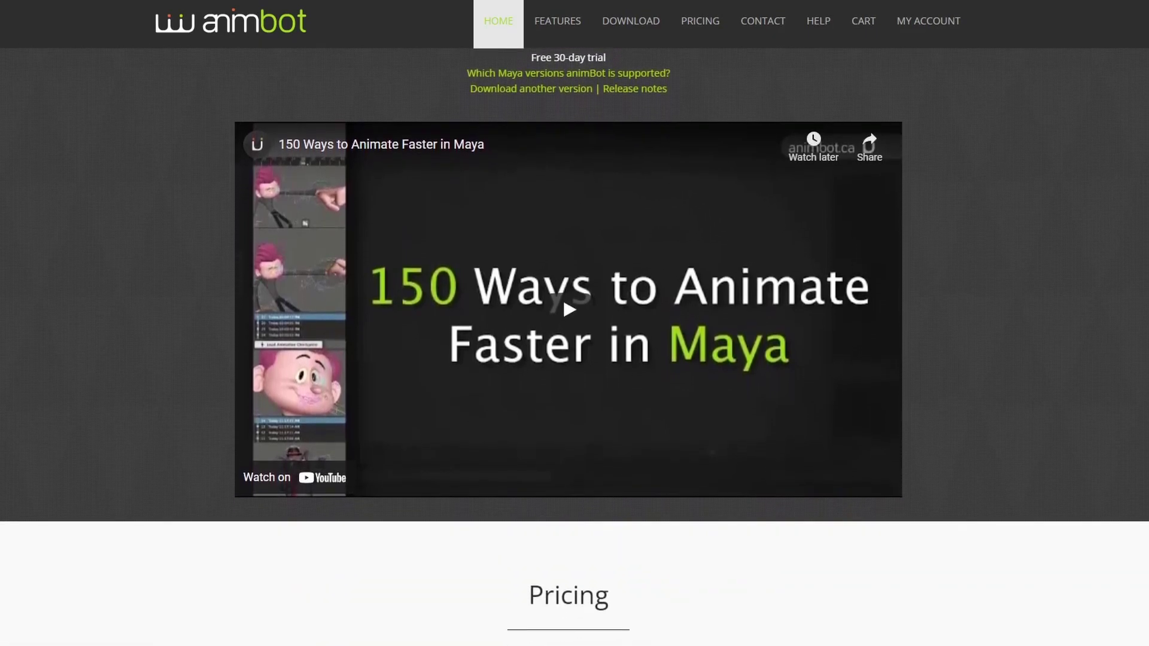
{"action": "scroll", "coordinate": [569, 359], "scroll_direction": "down", "scroll_amount": 3}
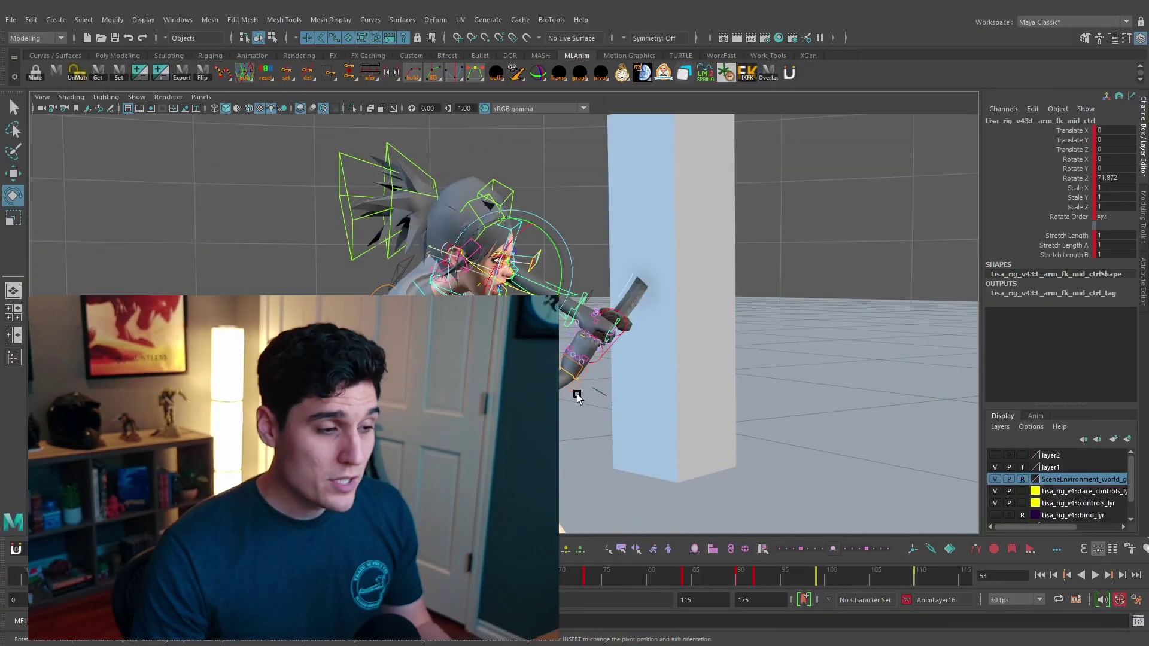
Try rotating the left forearm FK control at frame 53, and undo the rotations.
{"action": "left_click_drag", "start_coordinate": [533, 291], "coordinate": [517, 286]}
{"action": "left_click_drag", "start_coordinate": [724, 302], "coordinate": [721, 334], "text": "alt"}
{"action": "key", "text": "ctrl+z"}
{"action": "middle_click_drag", "start_coordinate": [721, 333], "coordinate": [701, 330], "text": "alt"}
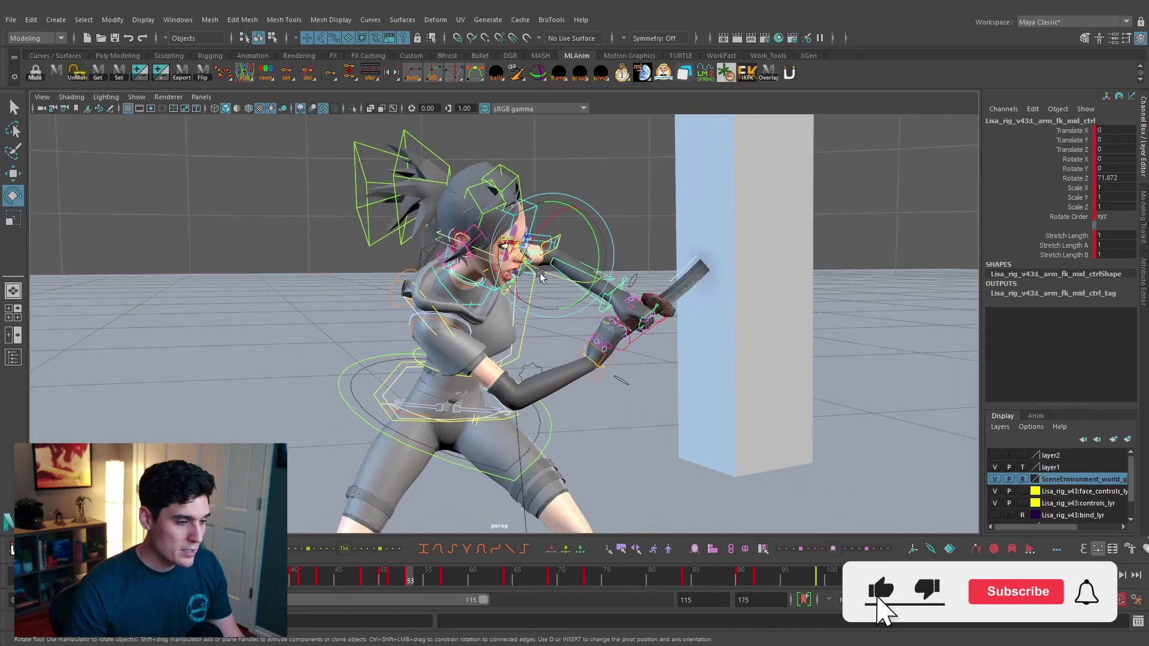
{"action": "left_click_drag", "start_coordinate": [532, 268], "coordinate": [543, 269]}
{"action": "key", "text": "ctrl+z"}
{"action": "key", "text": "ctrl+z"}
{"action": "key", "text": "ctrl+z"}
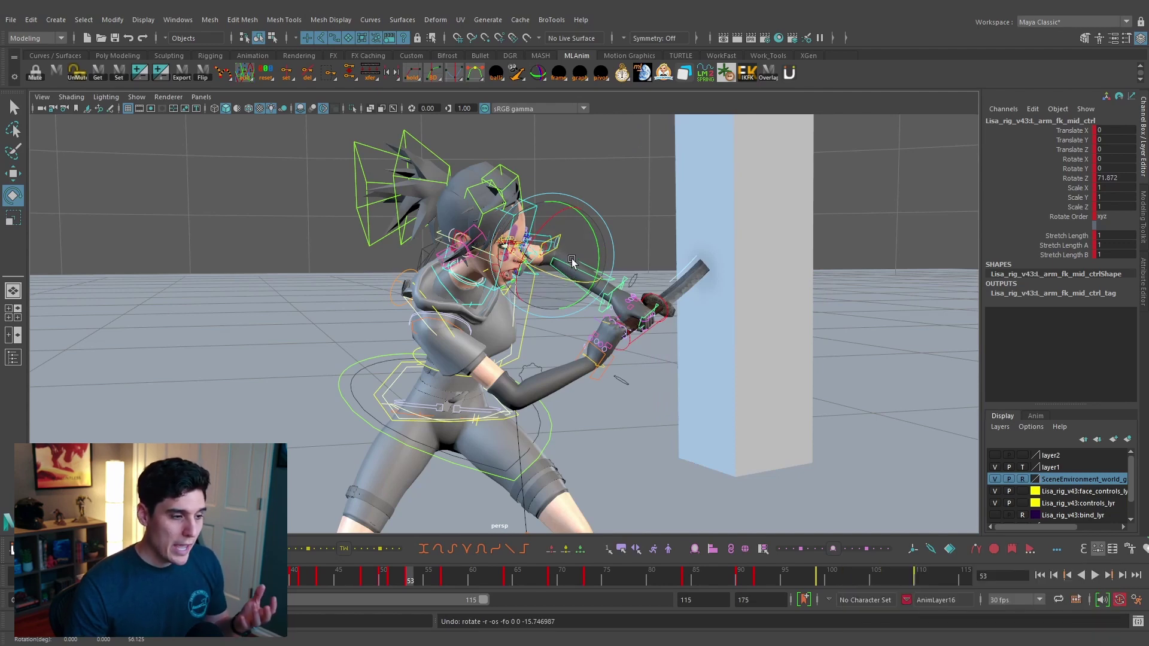
Try moving the right-hand IK control at frame 53, undo it, and reselect the left forearm FK control.
{"action": "left_click", "coordinate": [595, 350]}
{"action": "key", "text": "w"}
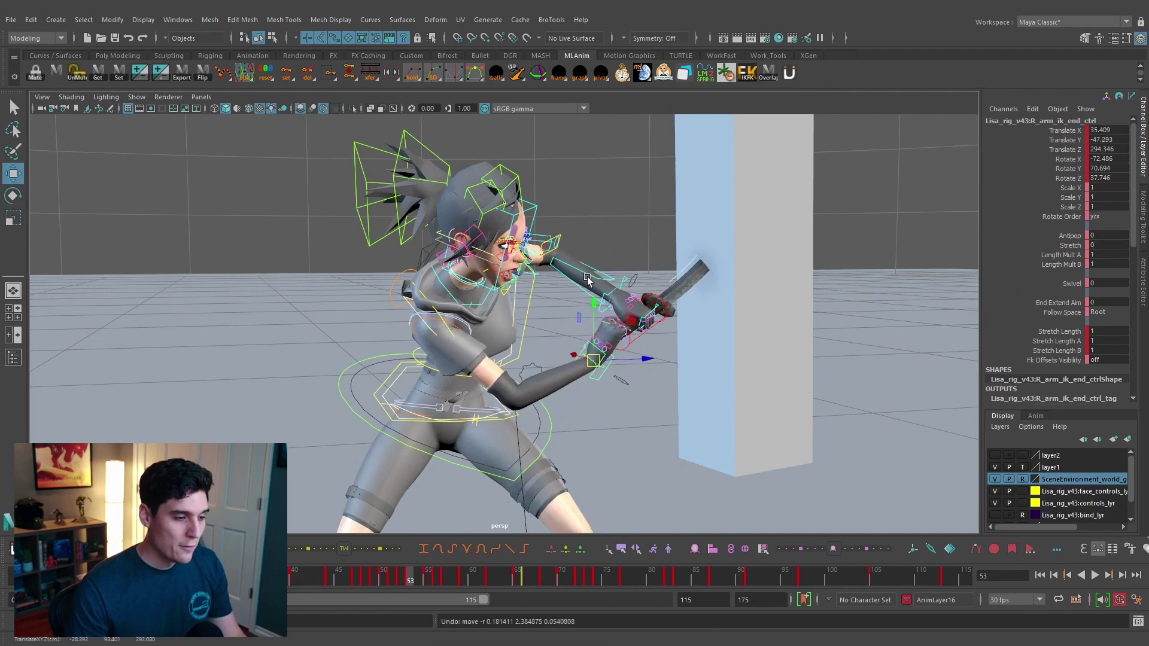
{"action": "left_click", "coordinate": [588, 276]}
{"action": "key", "text": "e"}
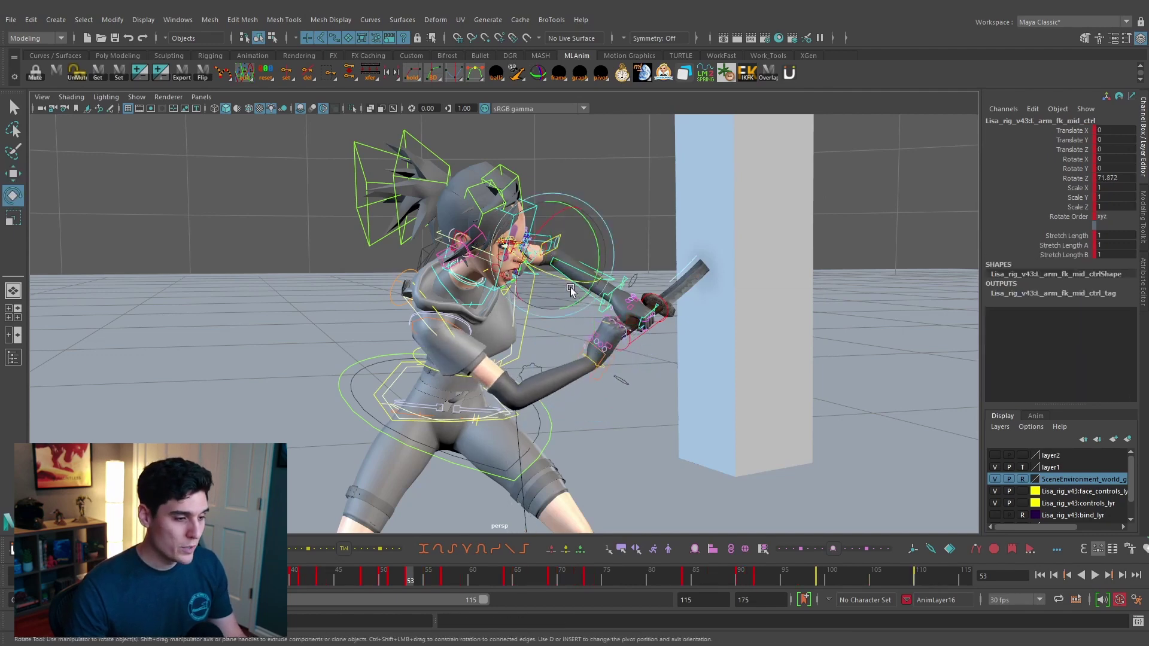
{"action": "left_click_drag", "start_coordinate": [592, 378], "coordinate": [501, 414], "text": "alt"}
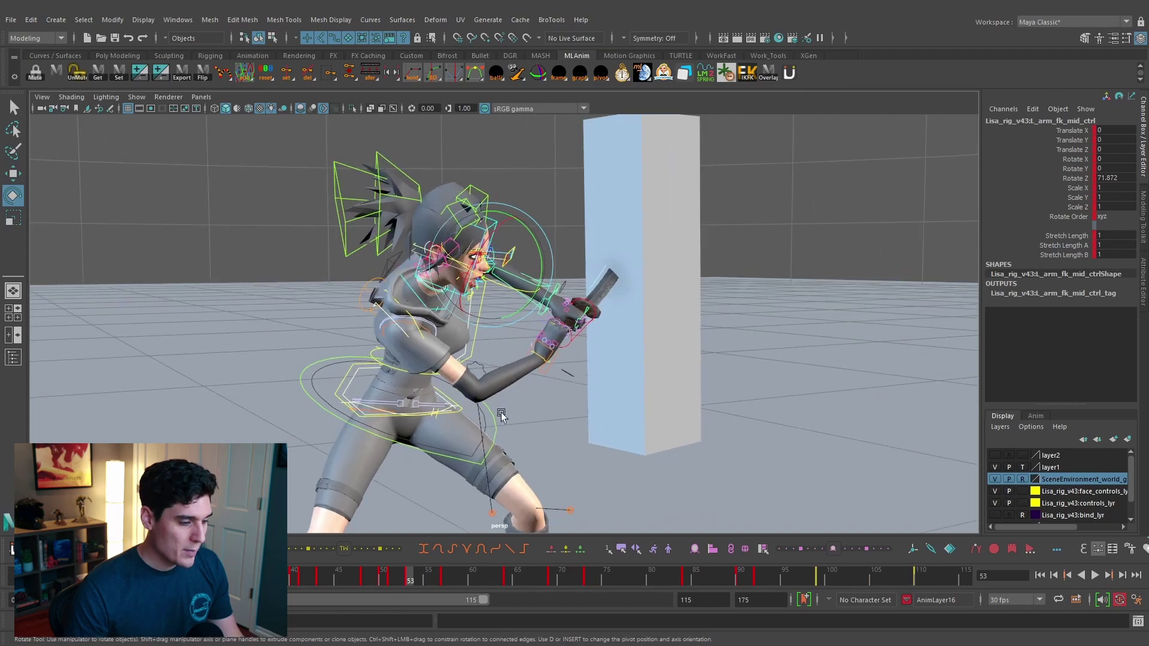
Play and scrub the sword swing to examine how both hands move with the sword.
{"action": "key", "text": "w"}
{"action": "left_click", "coordinate": [257, 579]}
{"action": "key", "text": "alt+v"}
{"action": "middle_click_drag", "start_coordinate": [389, 398], "coordinate": [688, 435], "text": "alt"}
{"action": "left_click_drag", "start_coordinate": [268, 580], "coordinate": [379, 579]}
{"action": "middle_click_drag", "start_coordinate": [501, 428], "coordinate": [465, 367], "text": "alt"}
{"action": "middle_click_drag", "start_coordinate": [514, 403], "coordinate": [486, 305], "text": "alt"}
{"action": "left_click_drag", "start_coordinate": [486, 306], "coordinate": [558, 298], "text": "alt"}
Delete the right-hand IK control's keys at frames 49 and 50.
{"action": "key", "text": "q"}
{"action": "left_click", "coordinate": [441, 333]}
{"action": "left_click_drag", "start_coordinate": [441, 333], "coordinate": [239, 342], "text": "alt"}
{"action": "middle_click_drag", "start_coordinate": [605, 341], "coordinate": [494, 322], "text": "alt"}
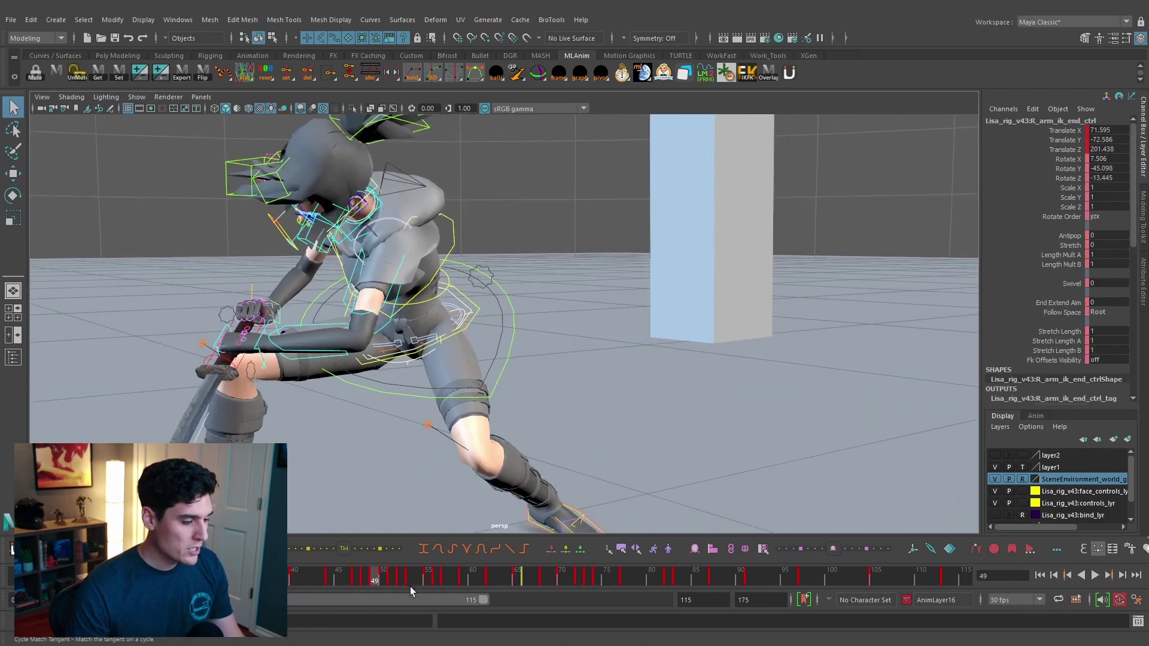
{"action": "right_click", "coordinate": [375, 580]}
{"action": "left_click", "coordinate": [406, 388]}
{"action": "left_click", "coordinate": [387, 579]}
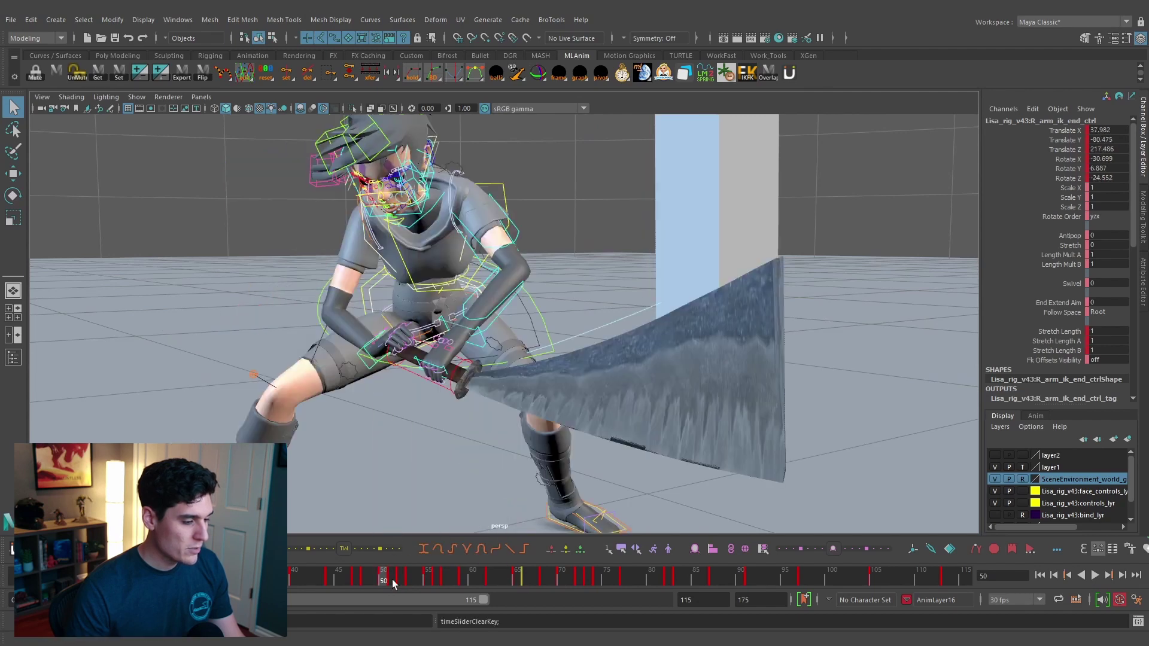
{"action": "right_click", "coordinate": [385, 578]}
{"action": "left_click", "coordinate": [431, 385]}
Delete the right-hand IK control's keys on frames 51 through 55.
{"action": "left_click_drag", "start_coordinate": [393, 579], "coordinate": [430, 580]}
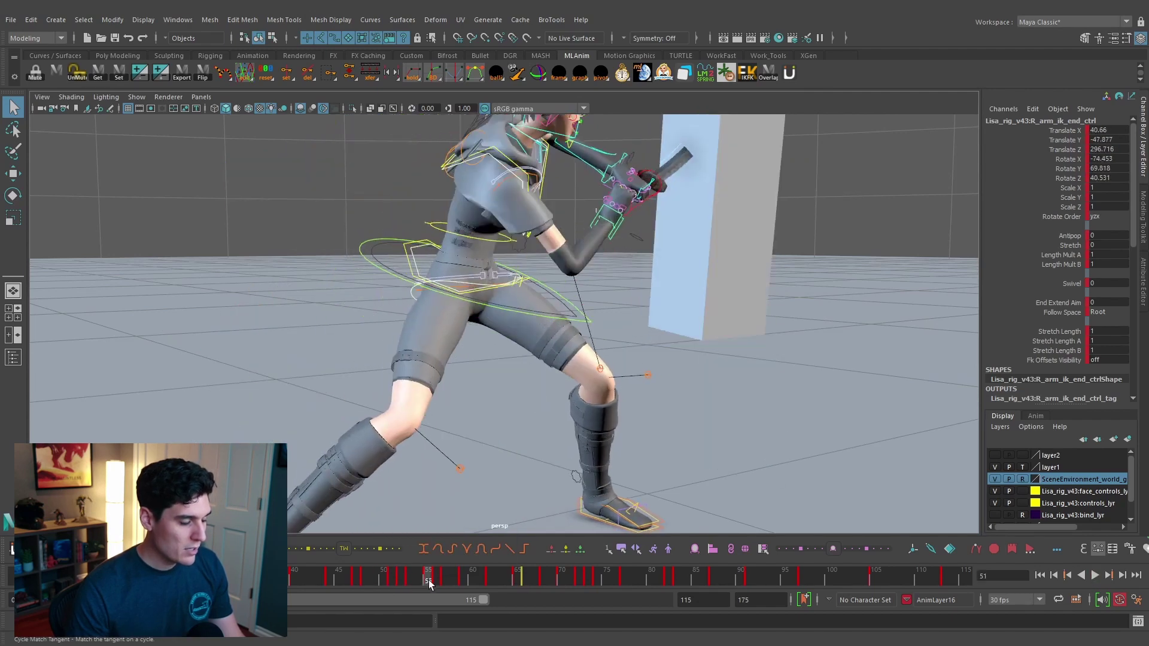
{"action": "middle_click_drag", "start_coordinate": [522, 391], "coordinate": [476, 416], "text": "alt"}
{"action": "key", "text": "alt+period"}
{"action": "key", "text": "alt+comma"}
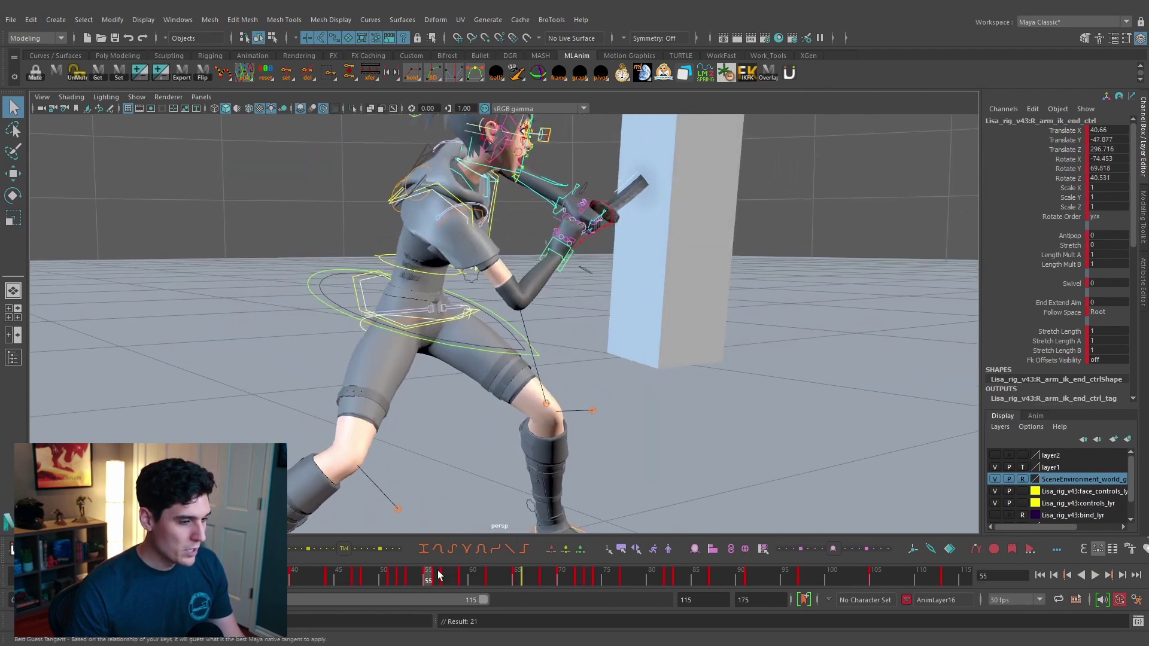
{"action": "left_click", "coordinate": [392, 579]}
{"action": "right_click", "coordinate": [392, 580]}
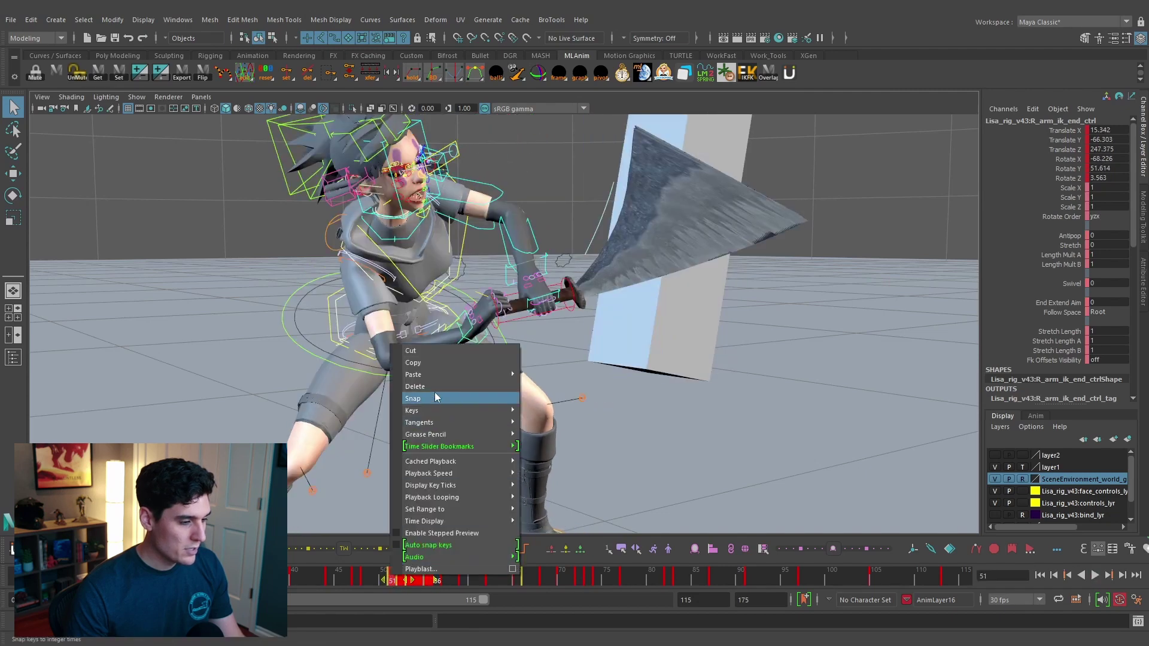
{"action": "left_click", "coordinate": [439, 383]}
Step through and scrub the sword swing to examine the right hand's position relative to the sword handle.
{"action": "key", "text": "comma"}
{"action": "left_click_drag", "start_coordinate": [439, 383], "coordinate": [505, 417], "text": "alt"}
{"action": "key", "text": "period"}
{"action": "key", "text": "period"}
{"action": "key", "text": "period"}
{"action": "key", "text": "period"}
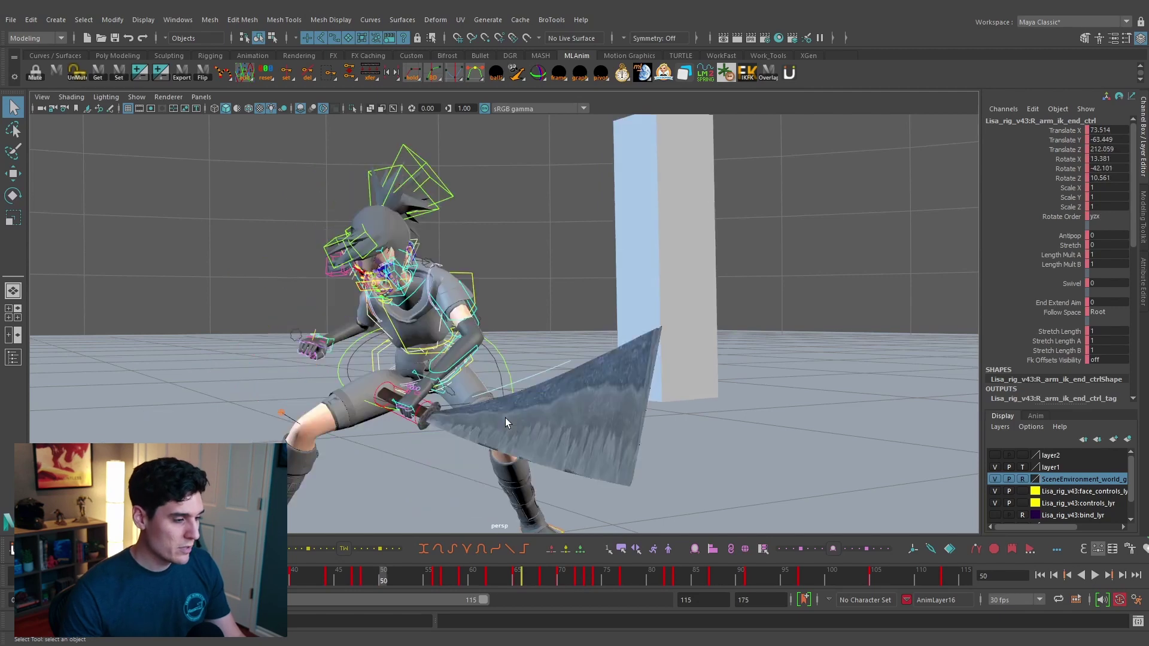
{"action": "key", "text": "period"}
{"action": "key", "text": "period"}
{"action": "key", "text": "period"}
{"action": "key", "text": "period"}
{"action": "key", "text": "period"}
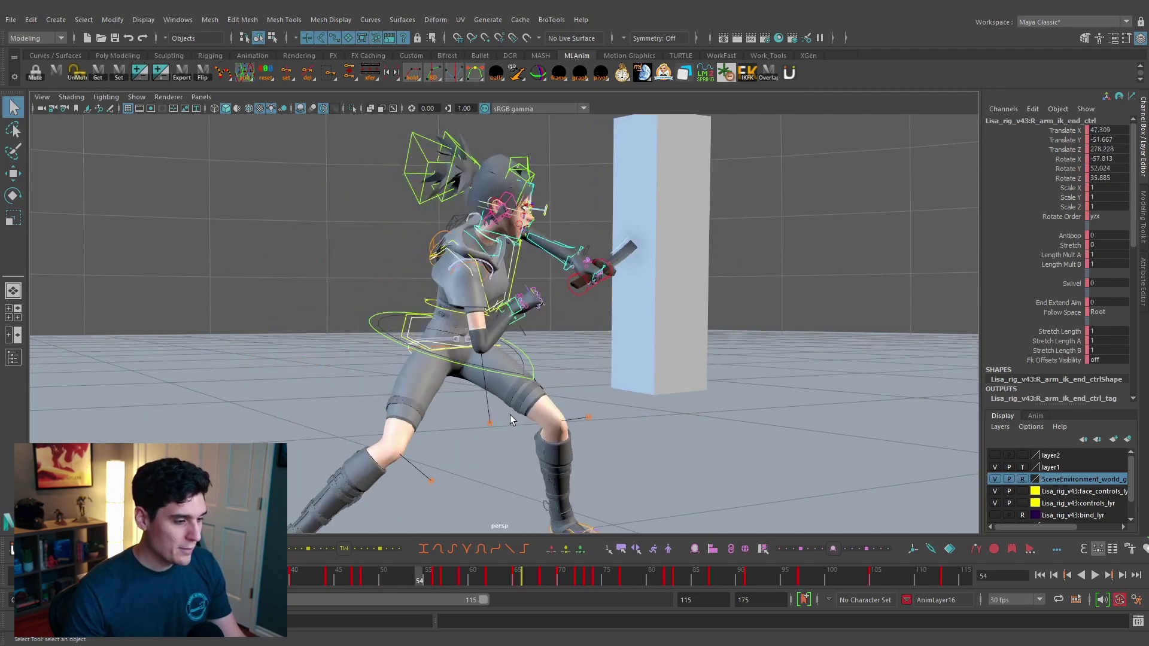
{"action": "key", "text": "period"}
{"action": "key", "text": "period"}
{"action": "left_click_drag", "start_coordinate": [375, 579], "coordinate": [407, 579]}
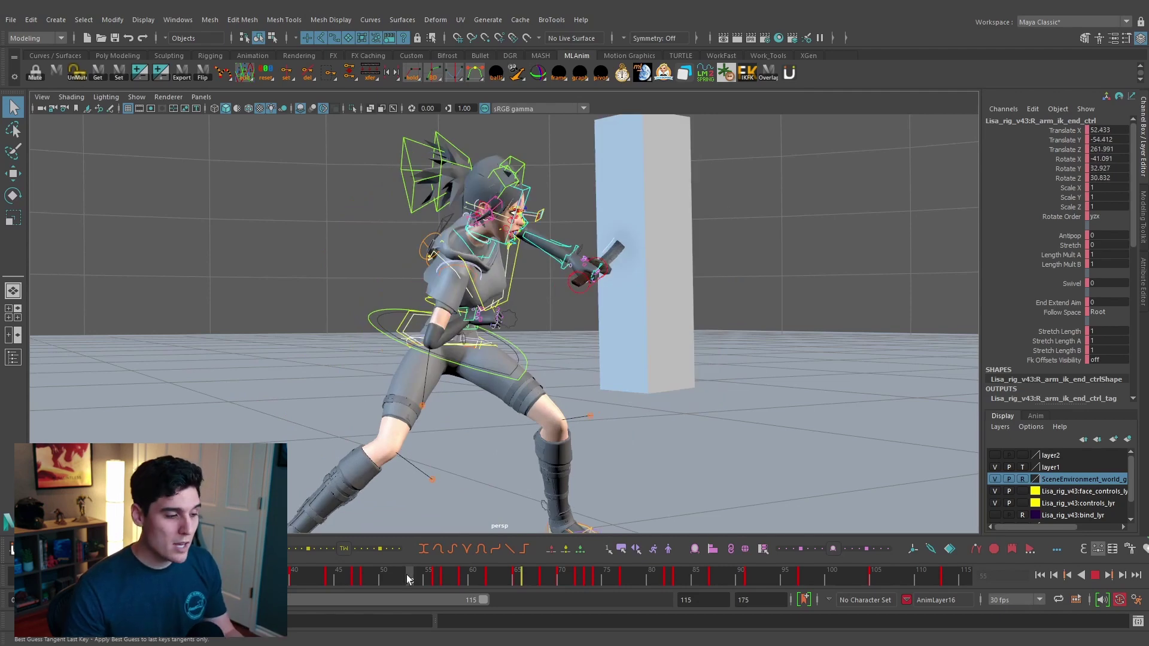
{"action": "left_click_drag", "start_coordinate": [407, 578], "coordinate": [367, 527]}
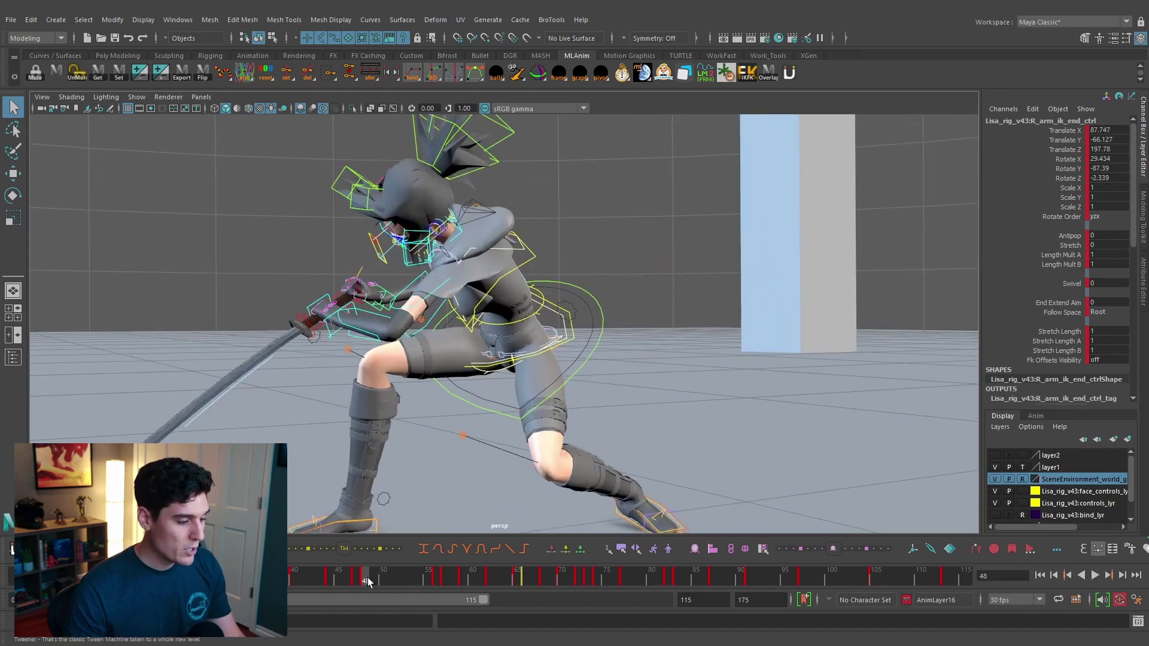
Narrow the playback range to frames 48 to 55.
{"action": "key", "text": "alt+v"}
{"action": "left_click_drag", "start_coordinate": [152, 600], "coordinate": [271, 599]}
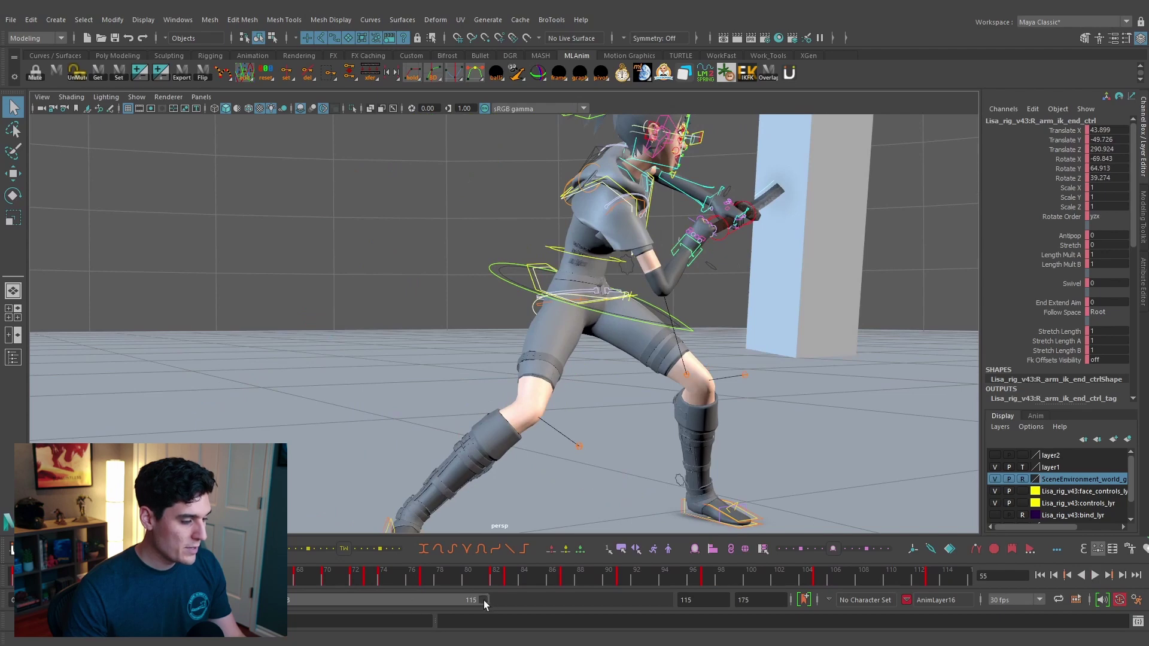
{"action": "left_click_drag", "start_coordinate": [484, 600], "coordinate": [297, 598]}
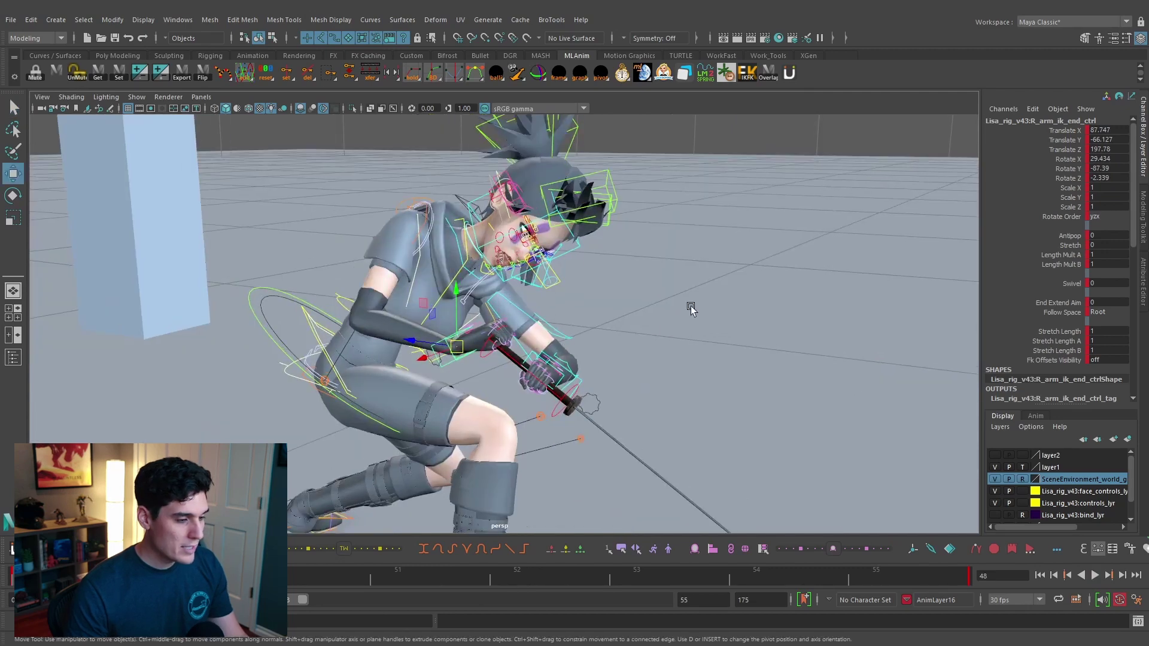
Link the right-hand IK control to the left-hand FK control across frames 48 to 55, using the frame 48 pose.
{"action": "left_click", "coordinate": [455, 372]}
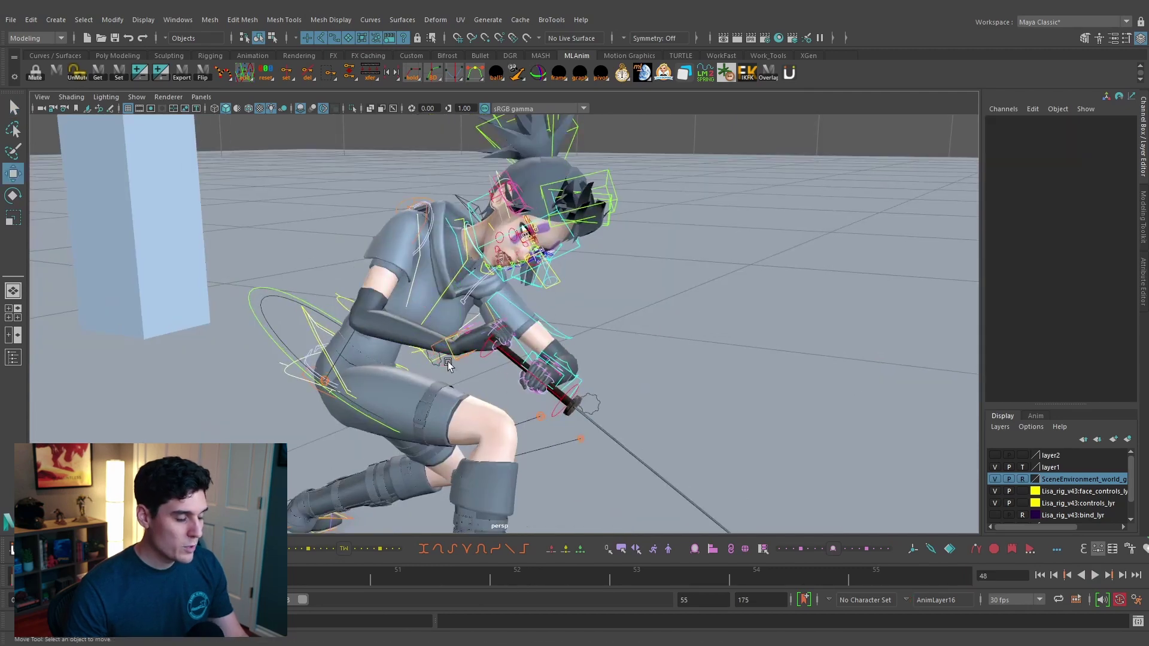
{"action": "left_click", "coordinate": [448, 362]}
{"action": "scroll", "coordinate": [449, 362], "scroll_direction": "up", "scroll_amount": 3}
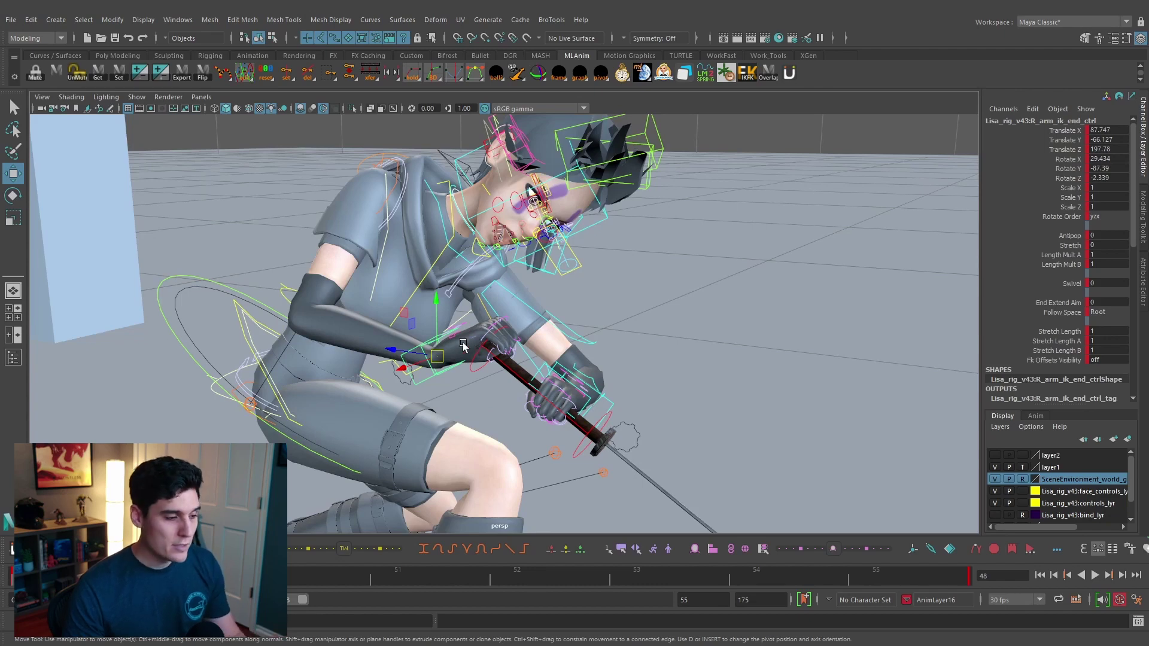
{"action": "left_click_drag", "start_coordinate": [525, 370], "coordinate": [499, 349], "text": "alt"}
{"action": "left_click", "coordinate": [496, 417]}
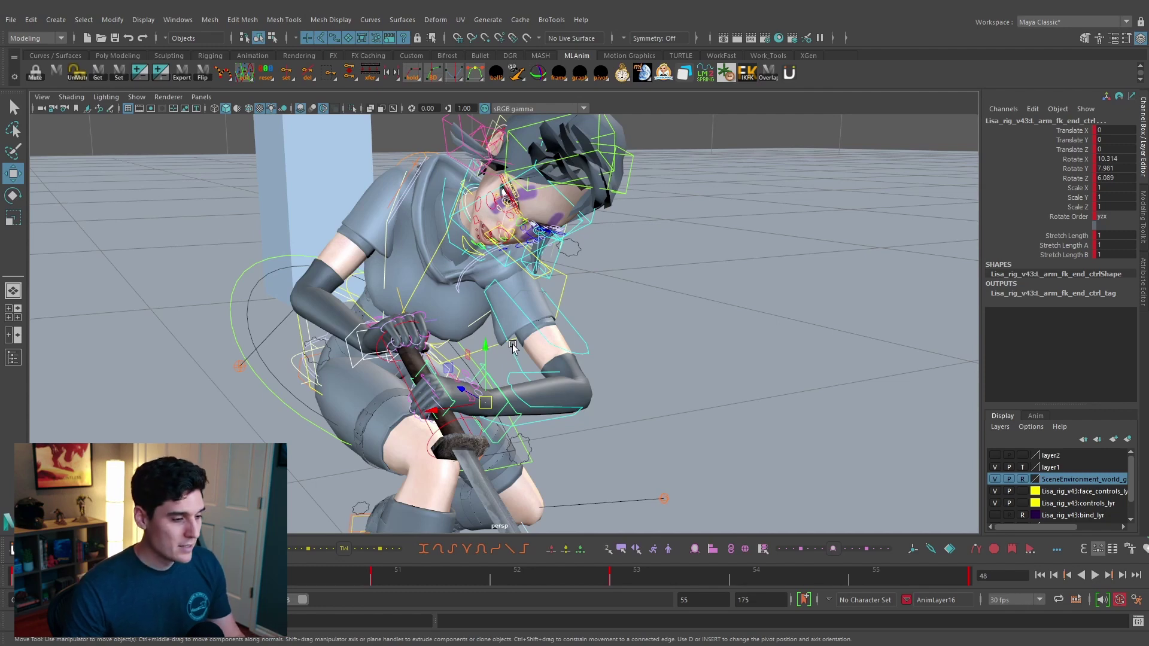
{"action": "left_click_drag", "start_coordinate": [512, 343], "coordinate": [696, 307], "text": "alt"}
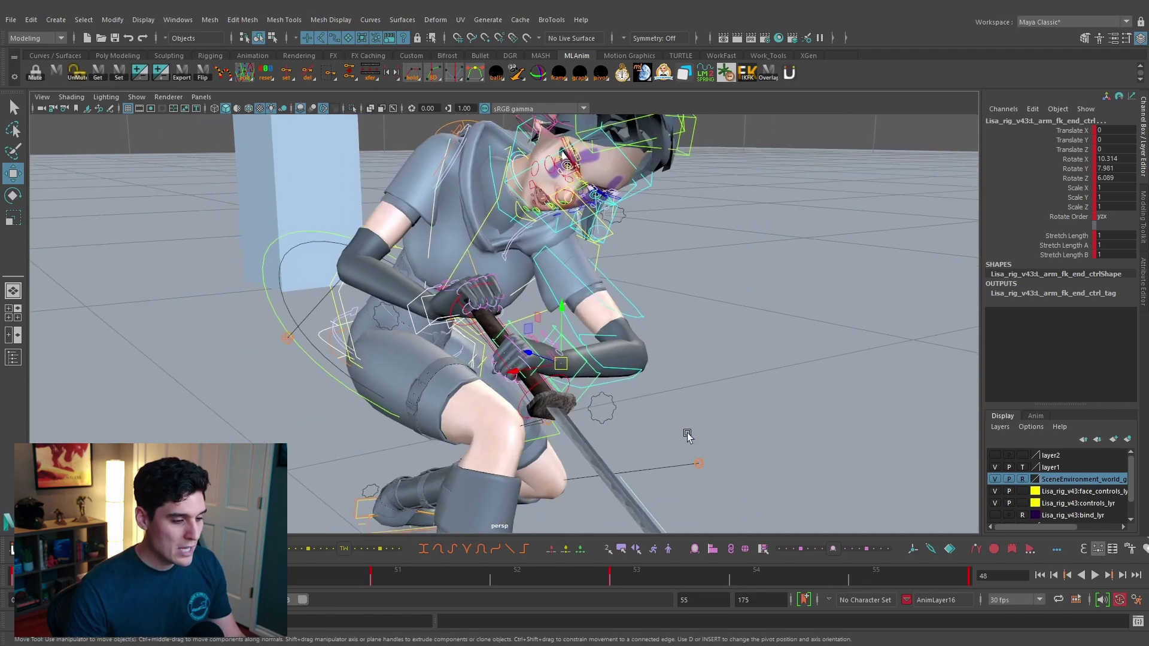
{"action": "left_click", "coordinate": [731, 552]}
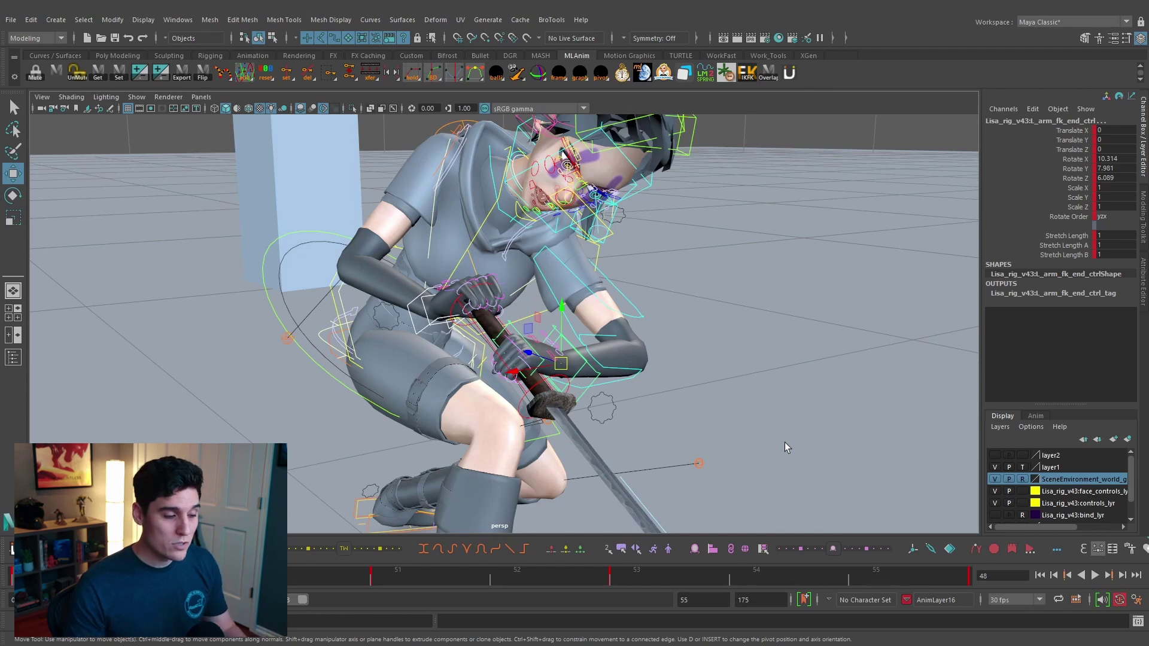
{"action": "left_click", "coordinate": [731, 555]}
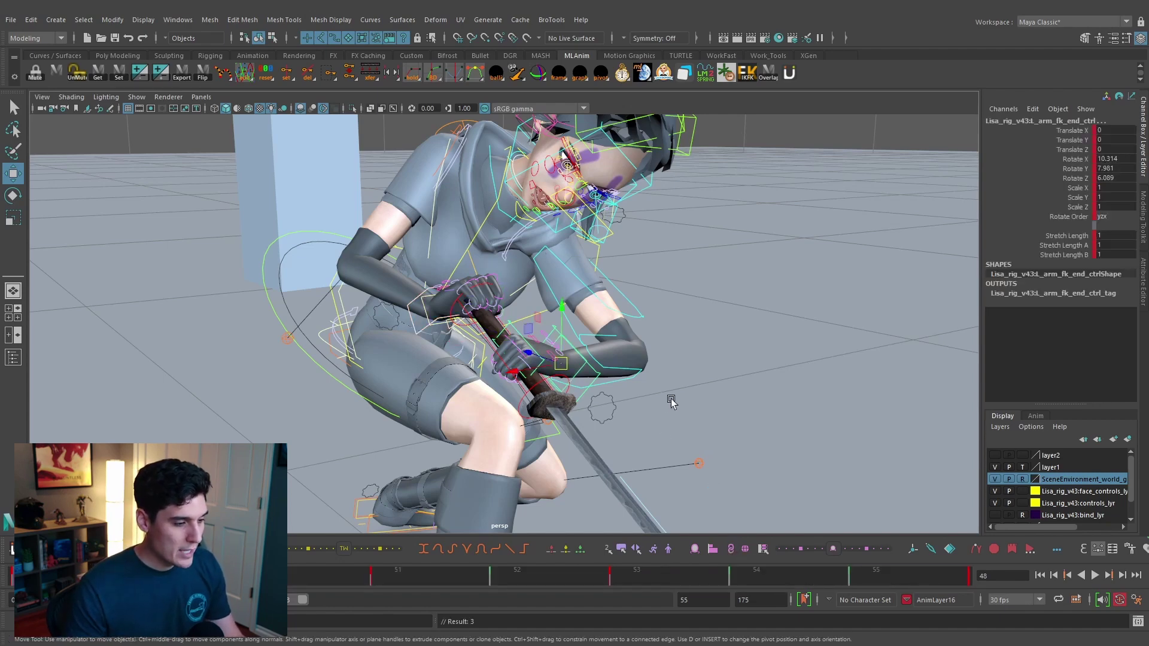
Scrub and play frames 48 to 55 from several angles to examine the right hand's grip on the sword.
{"action": "left_click_drag", "start_coordinate": [671, 402], "coordinate": [391, 467], "text": "alt"}
{"action": "left_click_drag", "start_coordinate": [90, 579], "coordinate": [320, 578]}
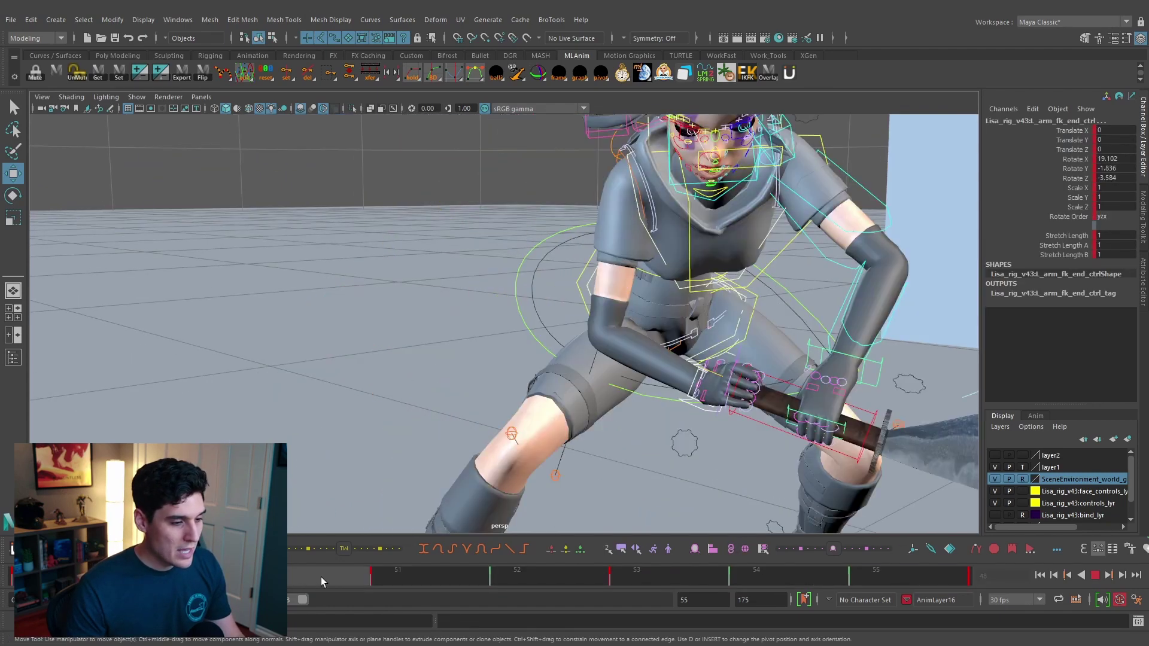
{"action": "left_click_drag", "start_coordinate": [395, 435], "coordinate": [467, 437], "text": "alt"}
{"action": "left_click_drag", "start_coordinate": [364, 586], "coordinate": [631, 531]}
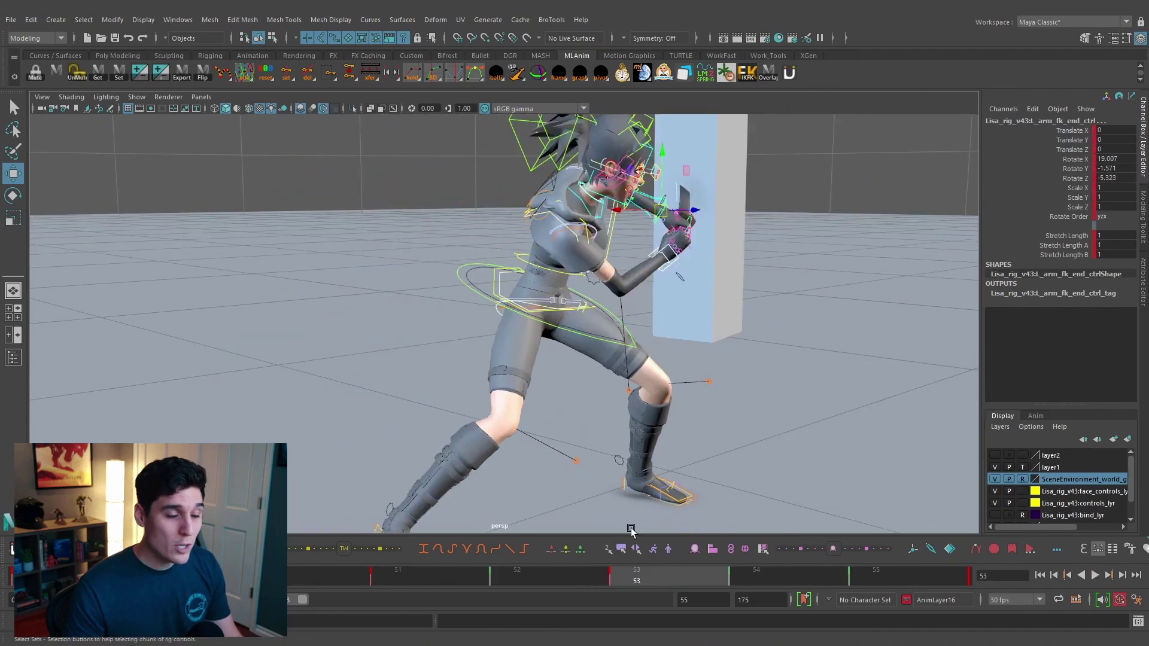
{"action": "middle_click_drag", "start_coordinate": [769, 391], "coordinate": [756, 409], "text": "alt"}
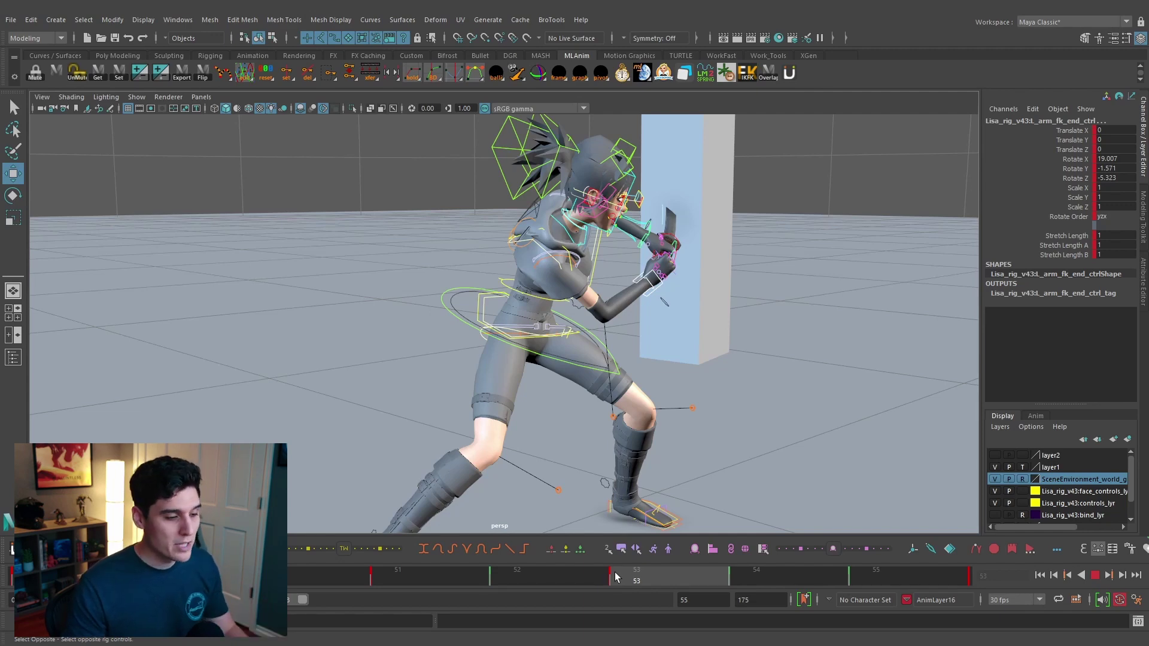
{"action": "left_click_drag", "start_coordinate": [616, 577], "coordinate": [300, 578]}
{"action": "scroll", "coordinate": [539, 423], "scroll_direction": "down", "scroll_amount": 2}
{"action": "middle_click_drag", "start_coordinate": [543, 423], "coordinate": [550, 397], "text": "alt"}
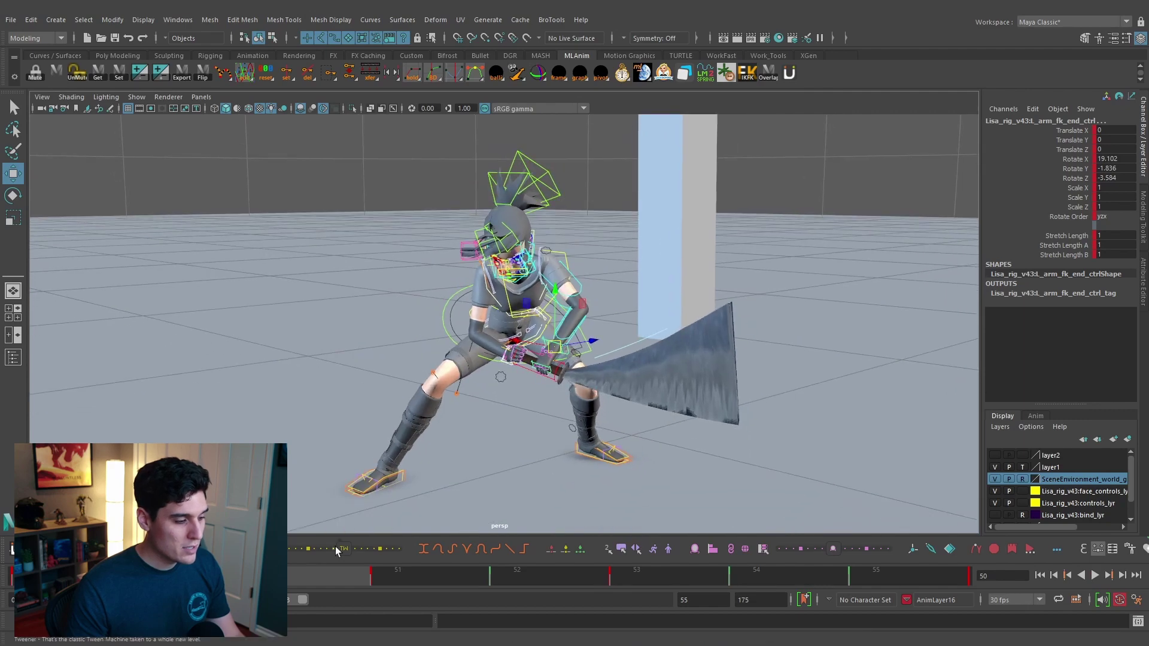
{"action": "key", "text": "alt+v"}
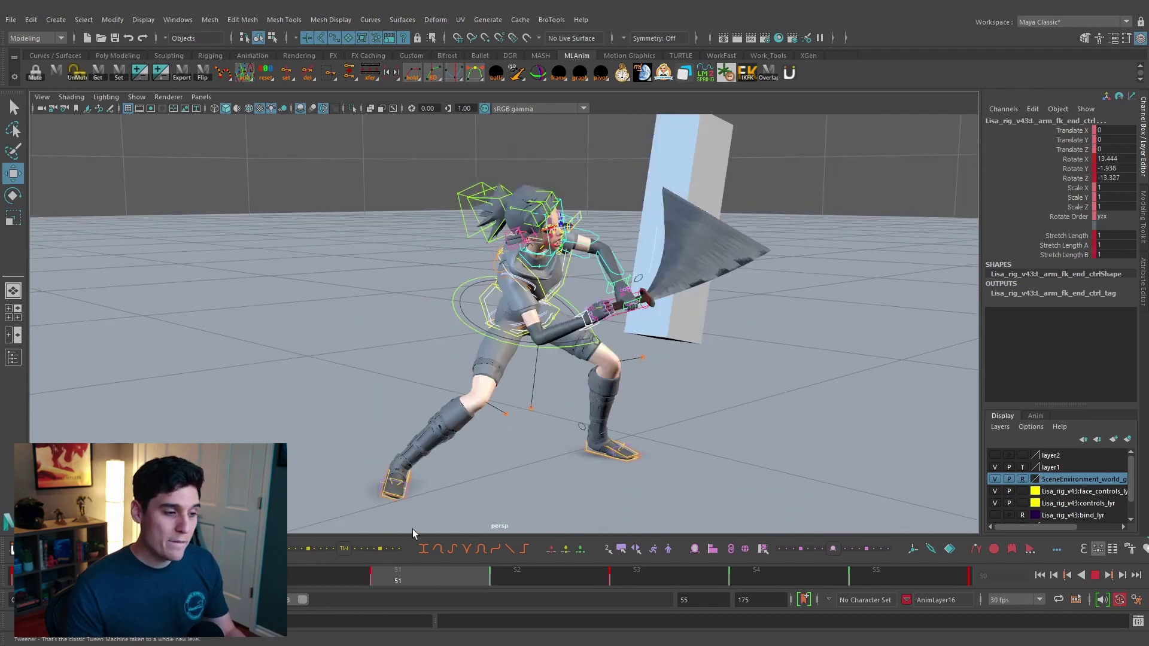
Try rotating the left forearm FK control at frame 50, undo it, and select the left upper-arm FK control.
{"action": "left_click", "coordinate": [335, 574]}
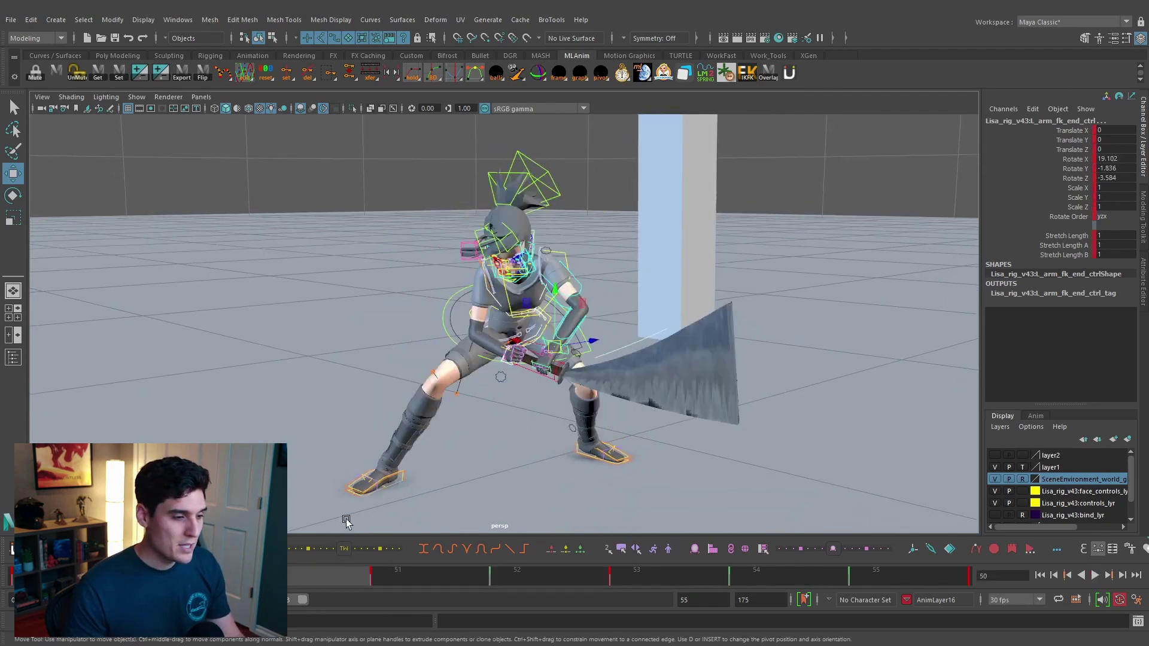
{"action": "scroll", "coordinate": [603, 333], "scroll_direction": "up", "scroll_amount": 2}
{"action": "key", "text": "q"}
{"action": "mouse_move", "coordinate": [603, 333]}
{"action": "middle_mouse_down", "text": "alt"}
{"action": "mouse_move", "coordinate": [549, 380]}
{"action": "mouse_move", "coordinate": [607, 318]}
{"action": "middle_mouse_up", "text": "alt"}
{"action": "left_click", "coordinate": [549, 366]}
{"action": "key", "text": "e"}
{"action": "scroll", "coordinate": [556, 371], "scroll_direction": "up", "scroll_amount": 3}
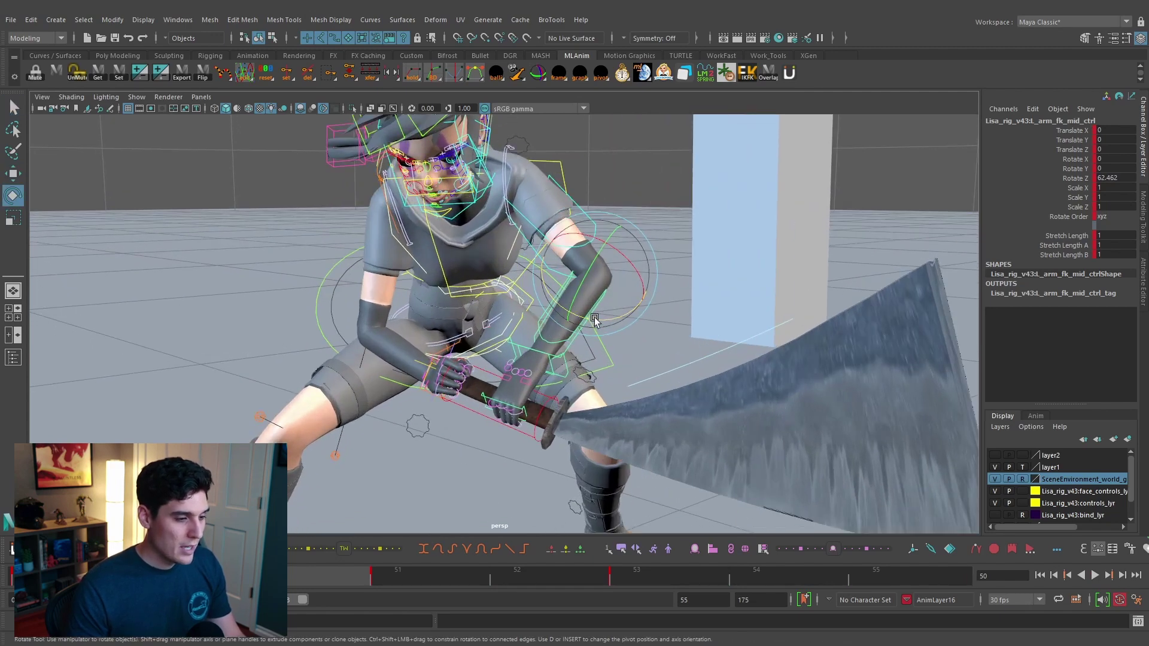
{"action": "mouse_move", "coordinate": [599, 320]}
{"action": "left_mouse_down"}
{"action": "mouse_move", "coordinate": [603, 333]}
{"action": "mouse_move", "coordinate": [594, 305]}
{"action": "mouse_move", "coordinate": [603, 329]}
{"action": "mouse_move", "coordinate": [585, 315]}
{"action": "mouse_move", "coordinate": [614, 320]}
{"action": "mouse_move", "coordinate": [598, 318]}
{"action": "left_mouse_up"}
{"action": "key", "text": "ctrl+z"}
{"action": "key", "text": "q"}
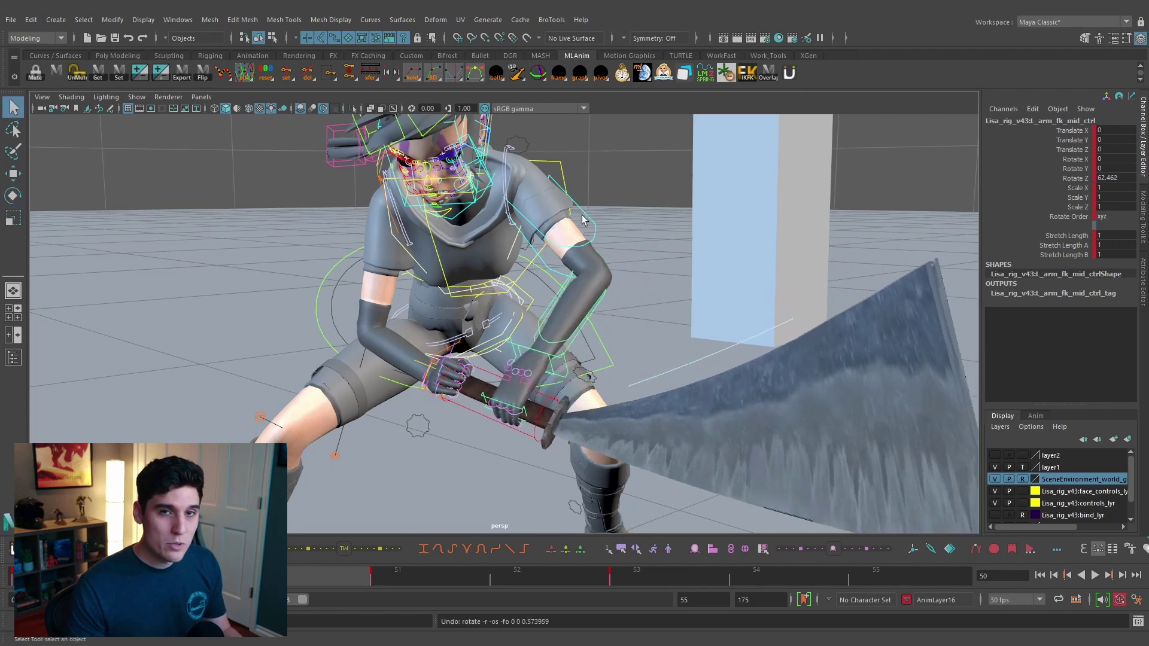
{"action": "left_click", "coordinate": [585, 214]}
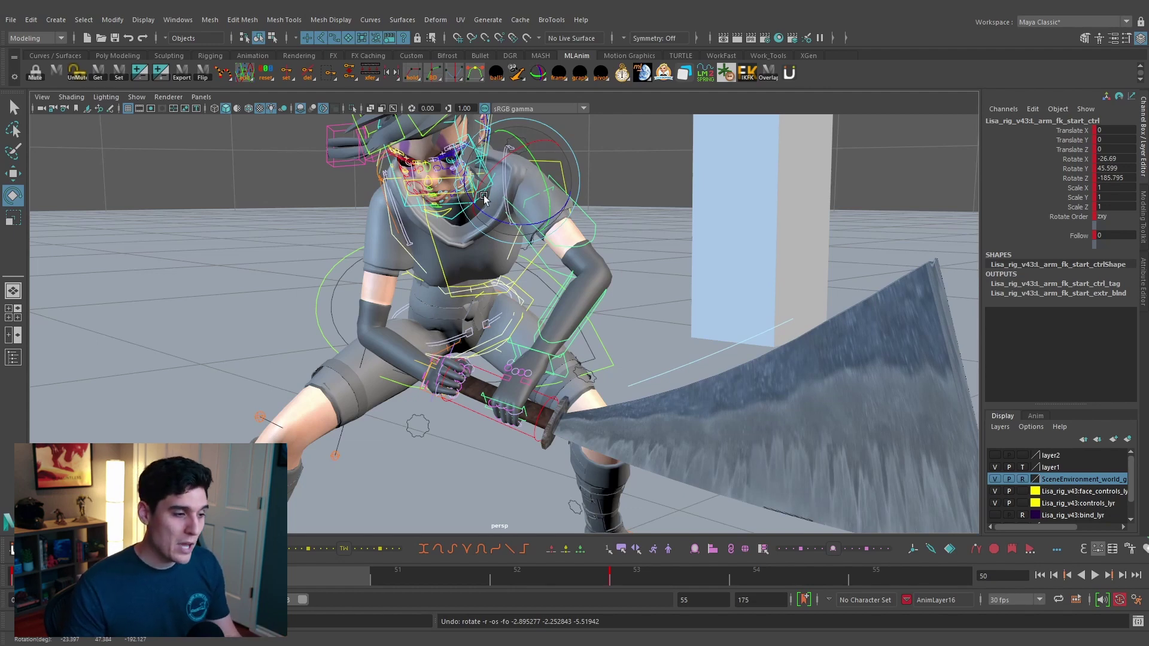
Try rotating the left upper-arm FK control at frame 50 and undo the rotation.
{"action": "left_click_drag", "start_coordinate": [523, 204], "coordinate": [540, 218]}
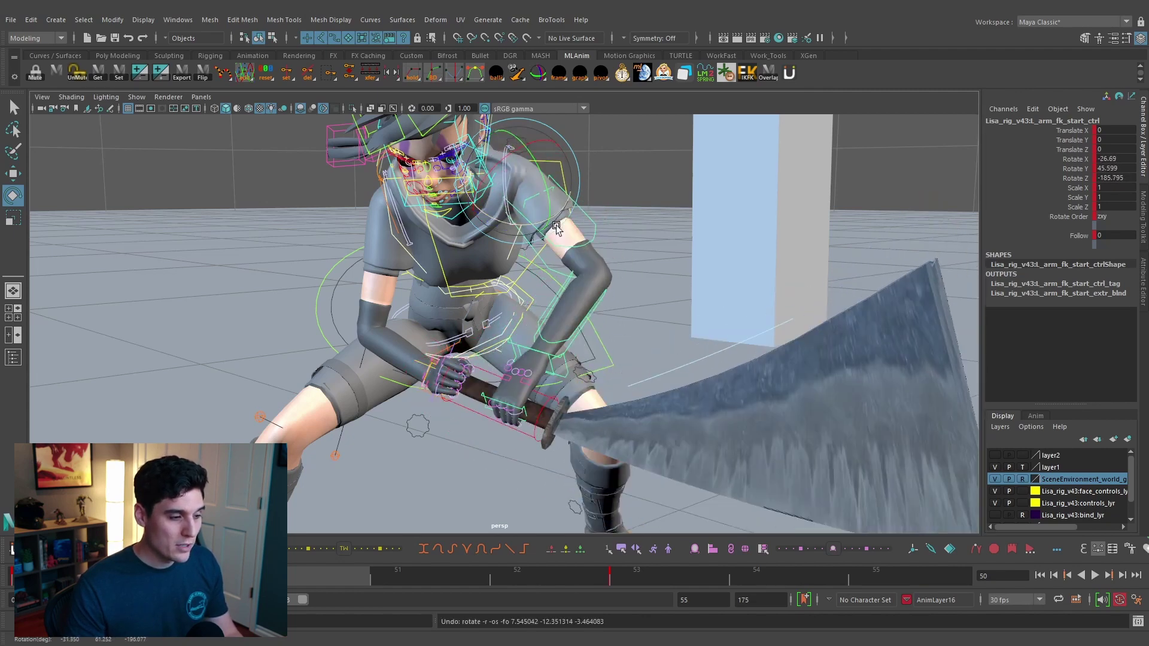
{"action": "scroll", "coordinate": [571, 254], "scroll_direction": "down", "scroll_amount": 3}
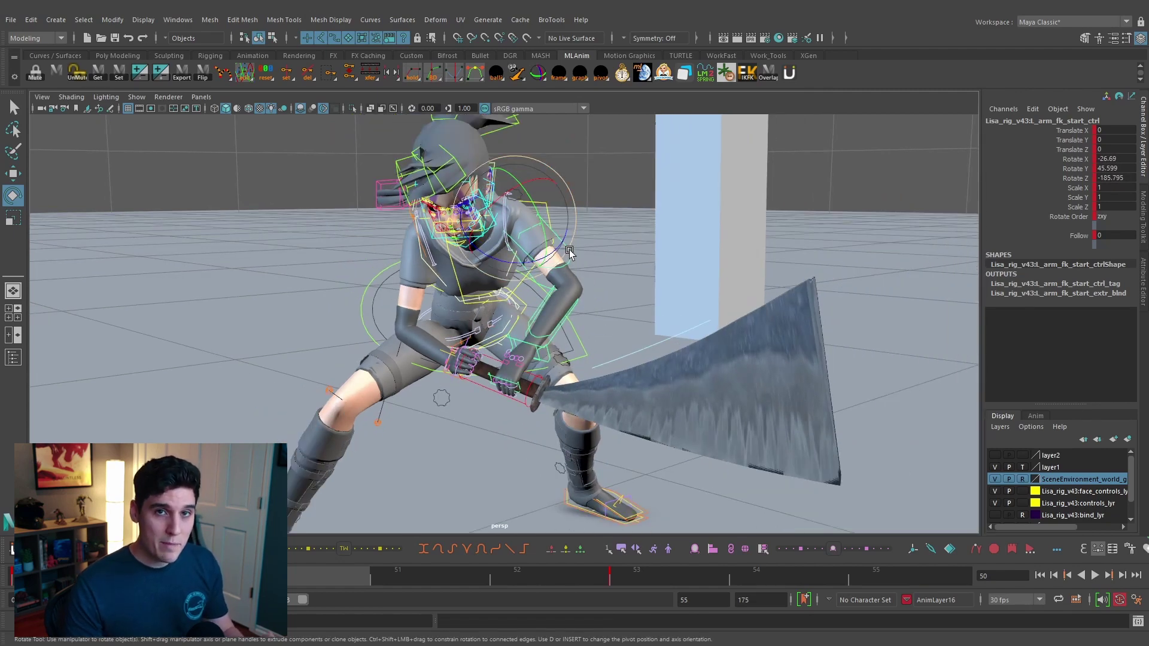
Go to frame 48 and turn on animBot's Auto Xform Relationship for the linked hands.
{"action": "mouse_move", "coordinate": [126, 576]}
{"action": "left_mouse_down"}
{"action": "mouse_move", "coordinate": [180, 577]}
{"action": "mouse_move", "coordinate": [107, 576]}
{"action": "left_mouse_up"}
{"action": "left_click_drag", "start_coordinate": [254, 417], "coordinate": [598, 371], "text": "alt"}
{"action": "scroll", "coordinate": [599, 371], "scroll_direction": "up", "scroll_amount": 4}
{"action": "key", "text": "w"}
{"action": "left_click_drag", "start_coordinate": [653, 467], "coordinate": [727, 544], "text": "alt"}
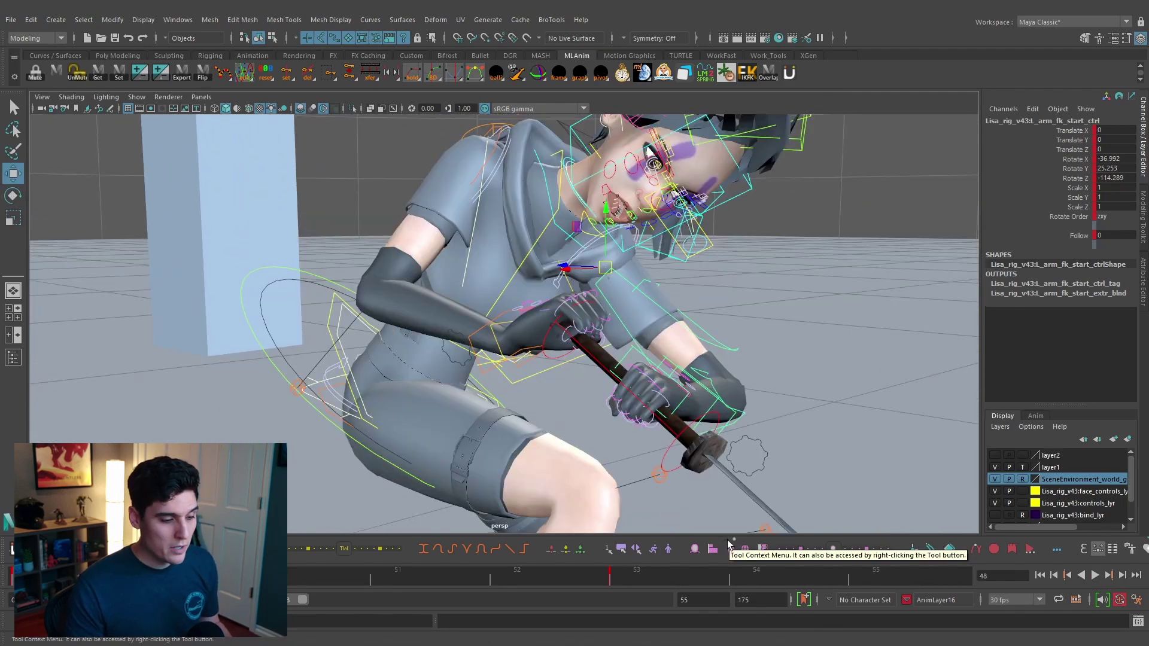
{"action": "left_click", "coordinate": [730, 548]}
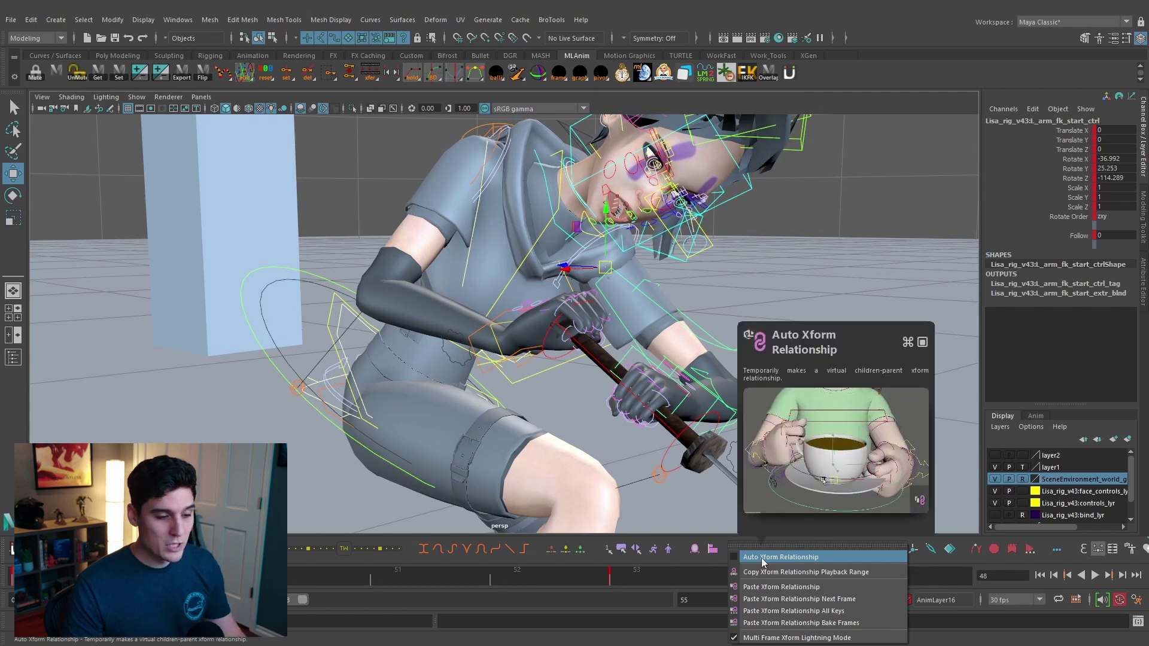
{"action": "left_click", "coordinate": [761, 558]}
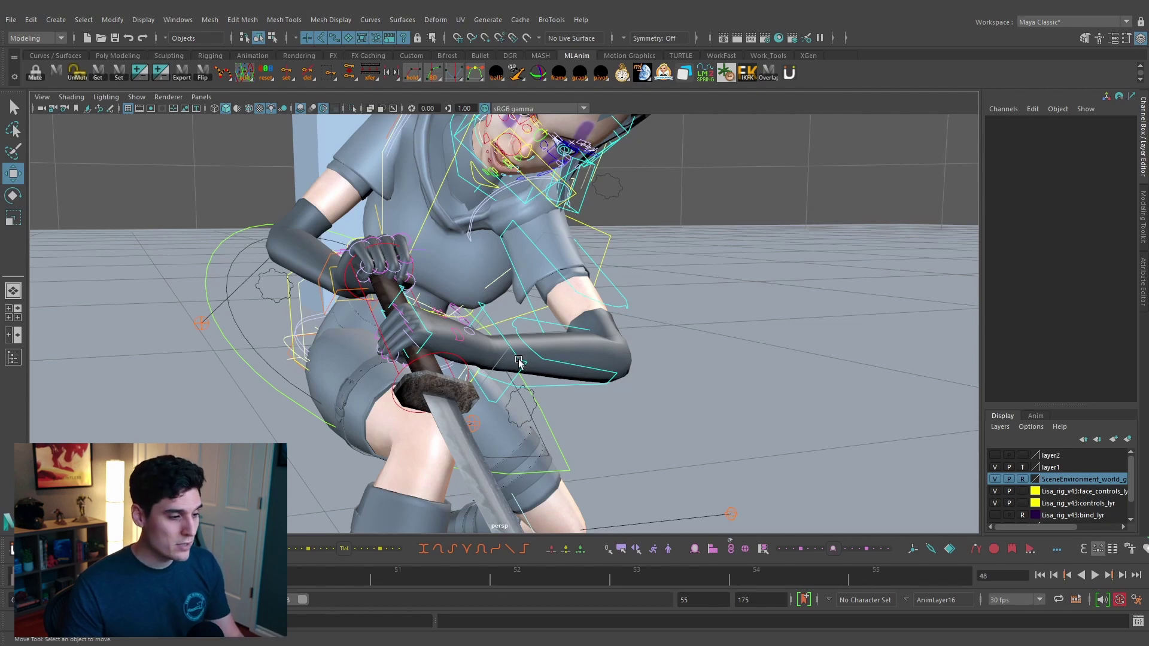
Test the automatic hand relationship at frame 48 by rotating the left-arm FK controls, including the forearm, and undo each rotation.
{"action": "left_click", "coordinate": [521, 361]}
{"action": "key", "text": "e"}
{"action": "left_click_drag", "start_coordinate": [520, 361], "coordinate": [508, 345], "text": "alt"}
{"action": "left_click_drag", "start_coordinate": [419, 353], "coordinate": [414, 345]}
{"action": "key", "text": "ctrl+z"}
{"action": "key", "text": "w"}
{"action": "left_click", "coordinate": [535, 371]}
{"action": "key", "text": "e"}
{"action": "scroll", "coordinate": [529, 378], "scroll_direction": "down", "scroll_amount": 1}
{"action": "left_click_drag", "start_coordinate": [530, 378], "coordinate": [550, 378]}
{"action": "key", "text": "ctrl+z"}
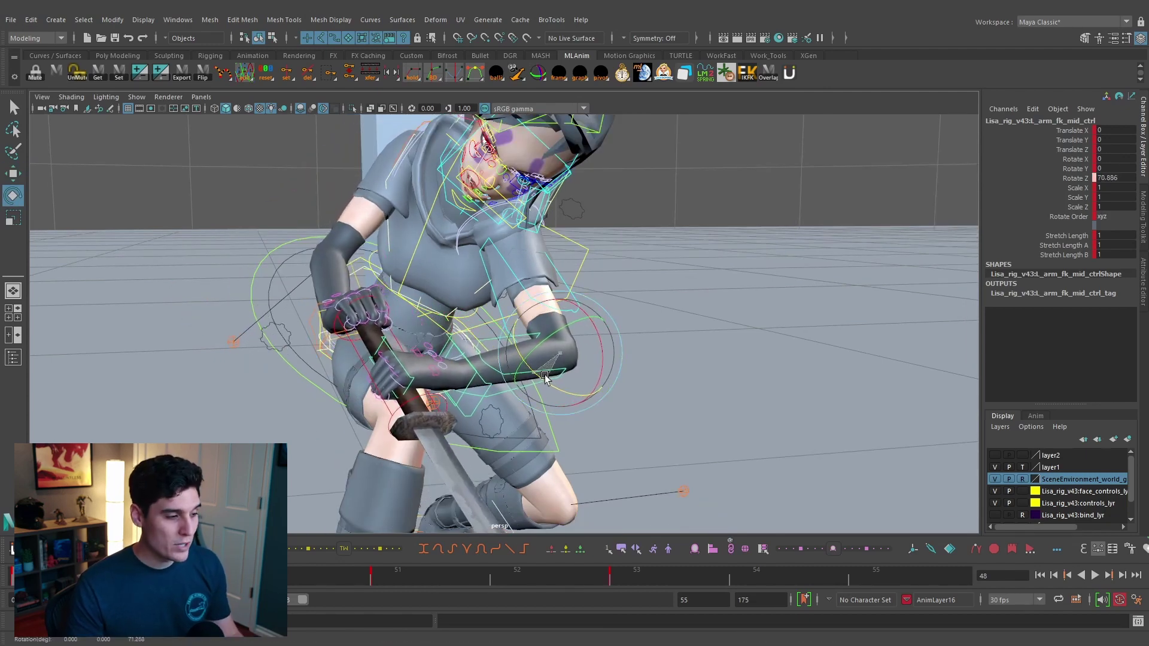
{"action": "left_click_drag", "start_coordinate": [590, 359], "coordinate": [658, 353], "text": "alt"}
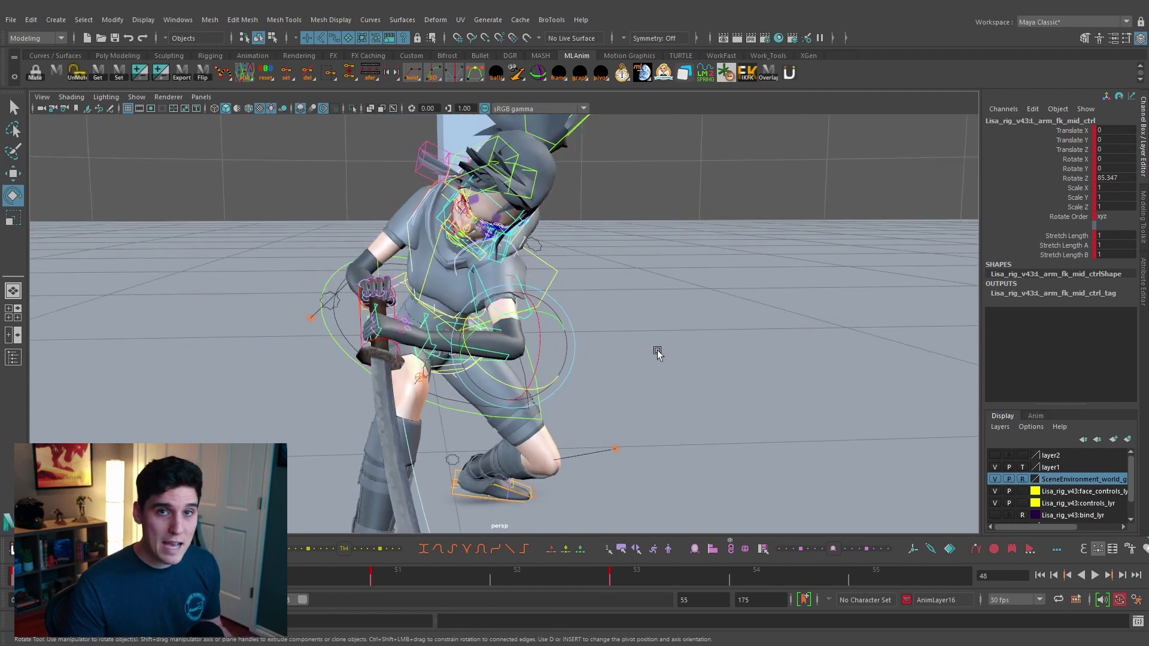